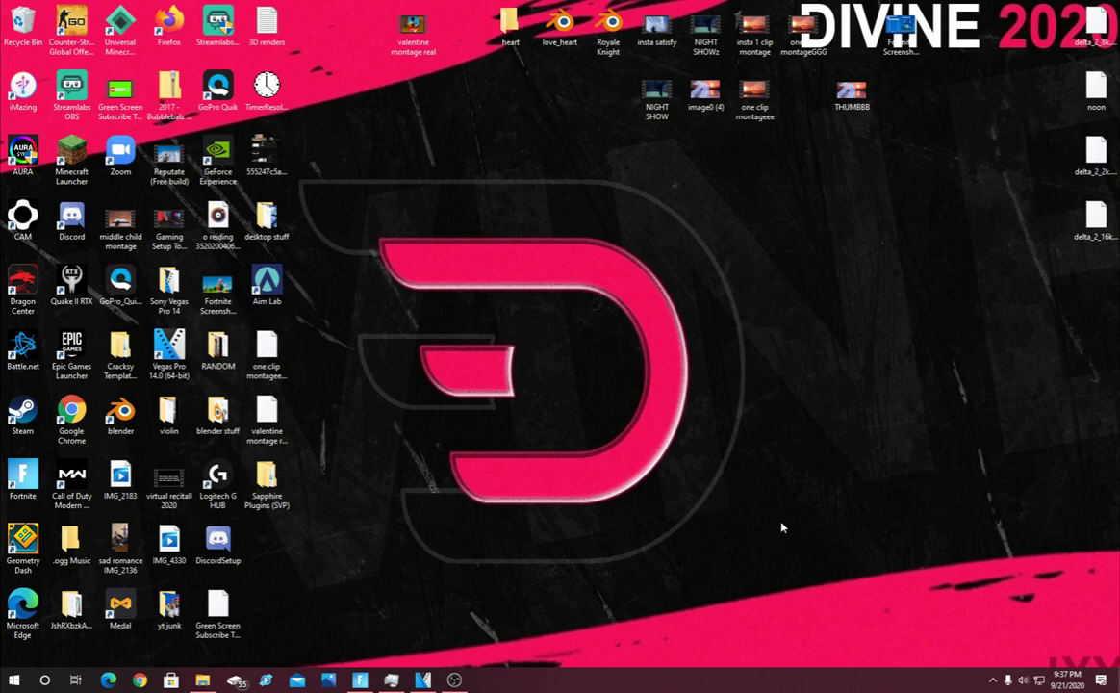
- Open GeForce Experience and view the Drivers page to confirm the latest Game Ready Driver is installed
{"action": "double_click", "coordinate": [221, 154]}
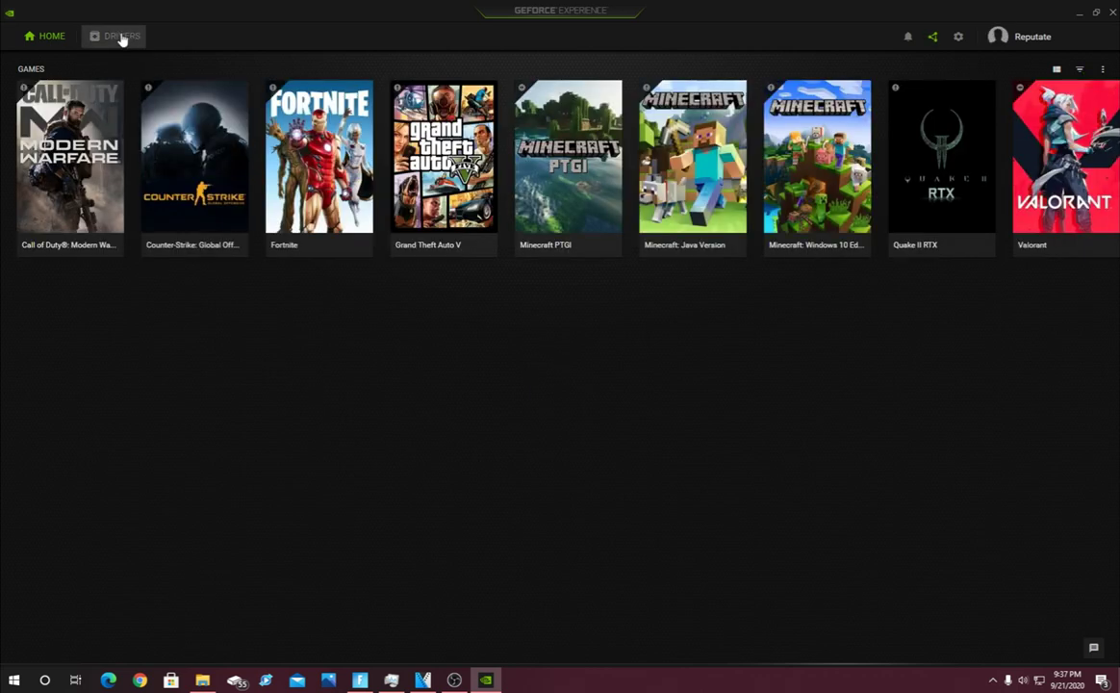
{"action": "left_click", "coordinate": [121, 37]}
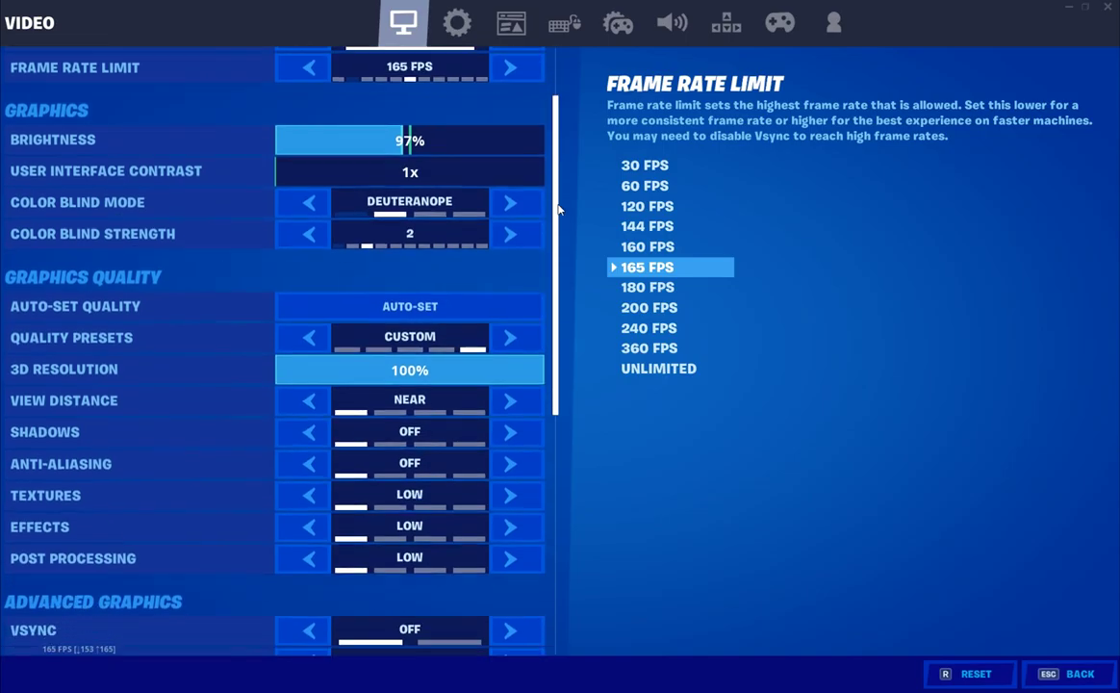
- Set Fortnite's NVIDIA Reflex Low Latency from Off to ON +BOOST, then apply and keep the video settings
{"action": "scroll", "coordinate": [566, 310], "scroll_direction": "down", "scroll_amount": 5}
{"action": "left_click_drag", "start_coordinate": [566, 310], "coordinate": [571, 410]}
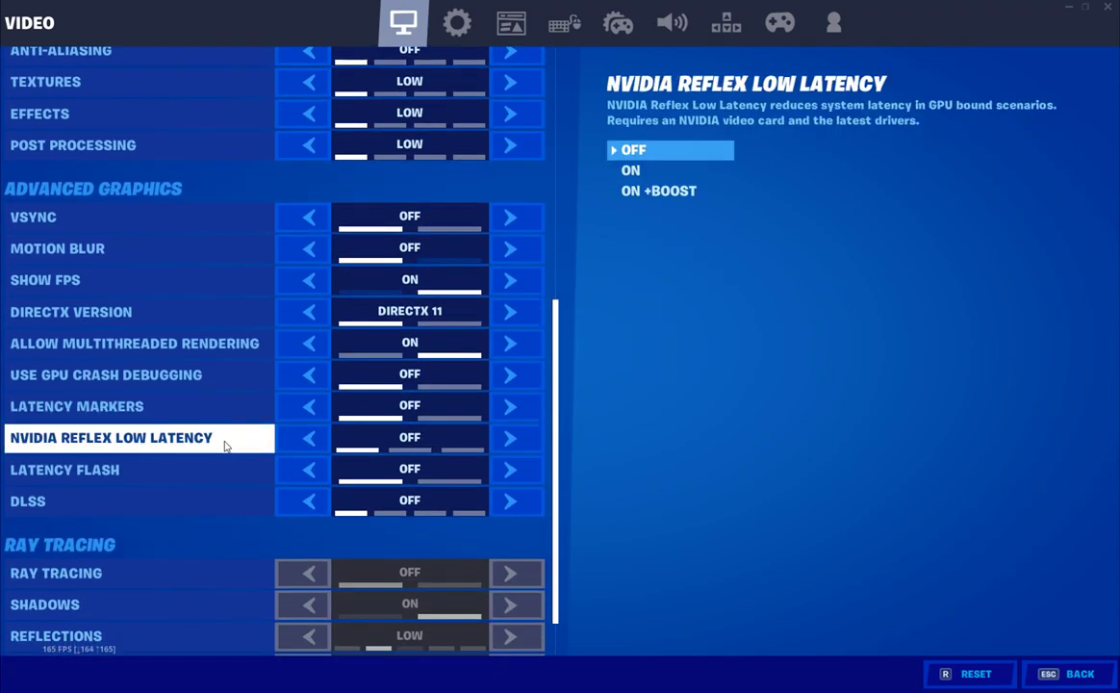
{"action": "left_click", "coordinate": [505, 439]}
{"action": "left_click", "coordinate": [506, 438]}
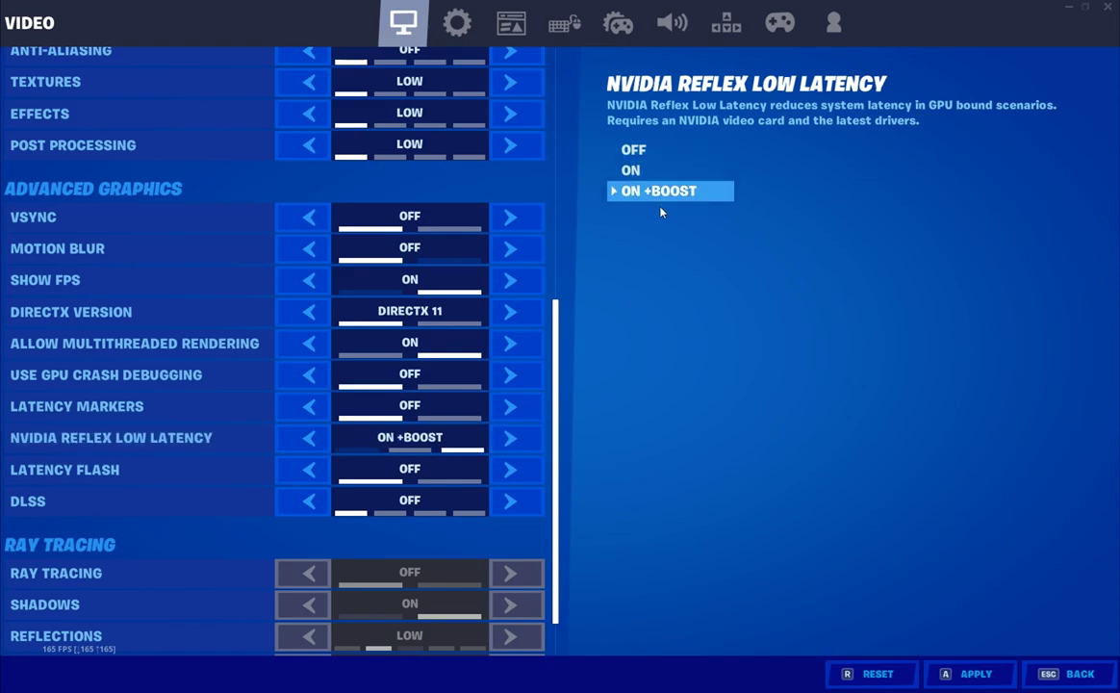
{"action": "left_click", "coordinate": [970, 674]}
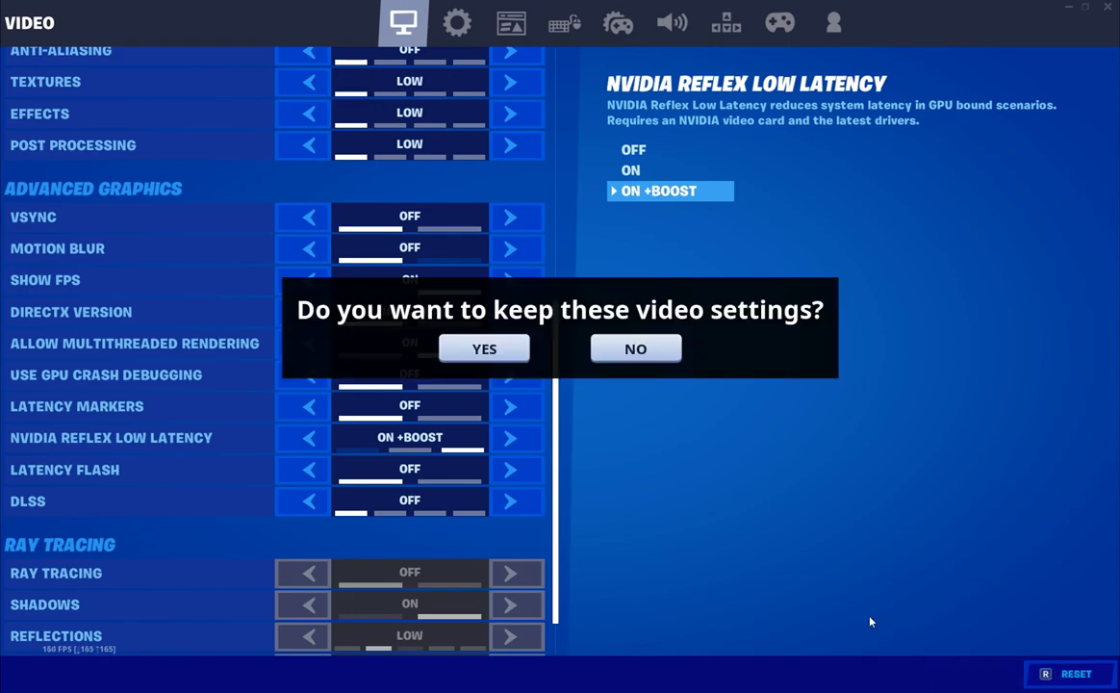
{"action": "left_click", "coordinate": [485, 348]}
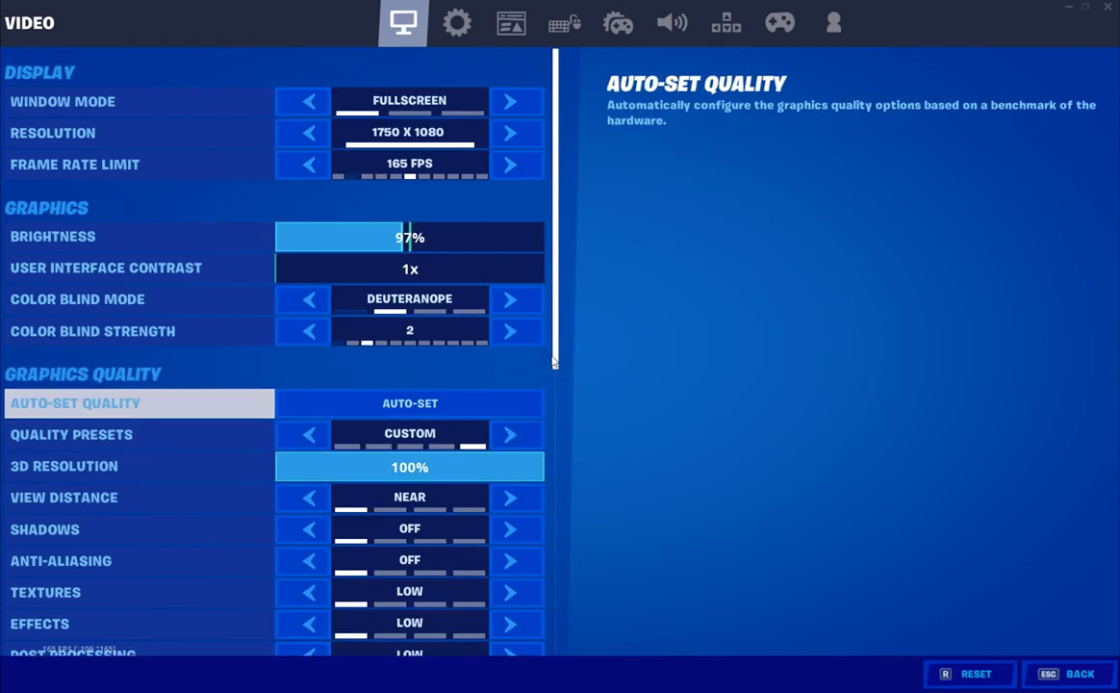
{"action": "left_click_drag", "start_coordinate": [555, 333], "coordinate": [578, 603]}
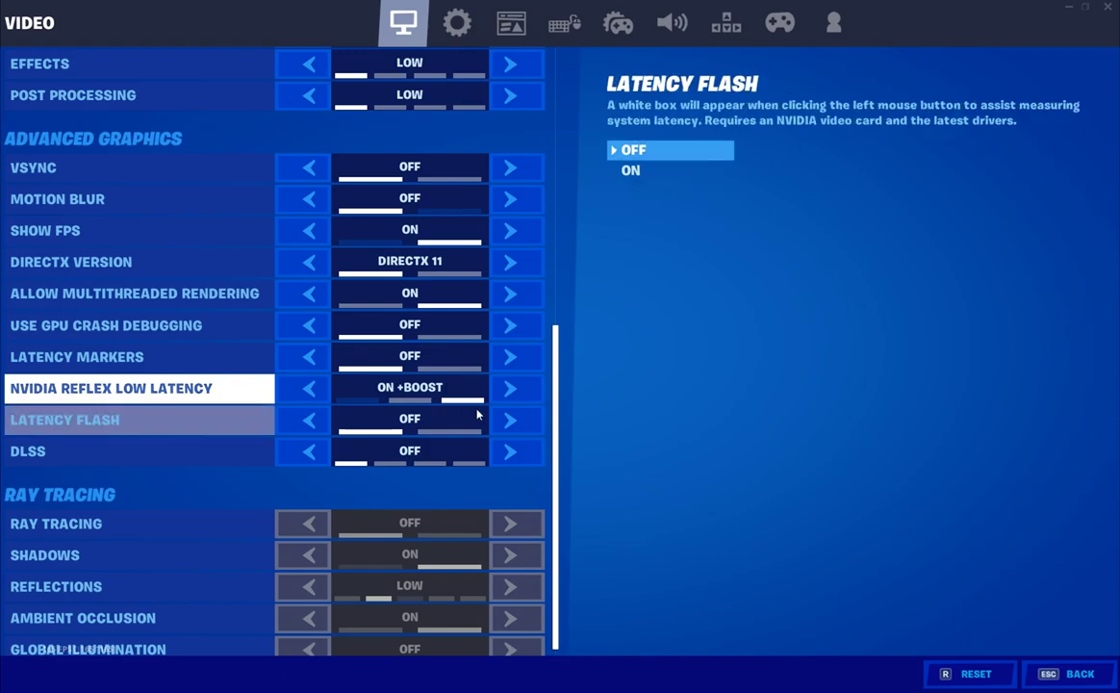
{"action": "scroll", "coordinate": [478, 414], "scroll_direction": "up", "scroll_amount": 1}
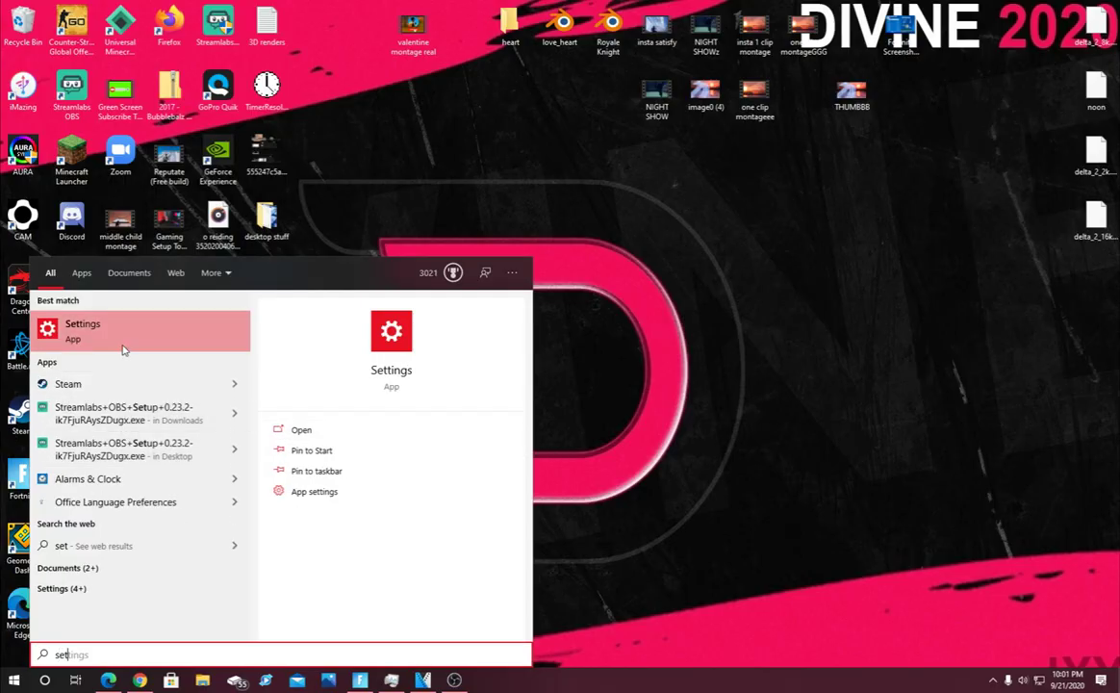
- Open Windows Settings and go to Gaming, then the Graphics settings page
{"action": "left_click", "coordinate": [122, 351]}
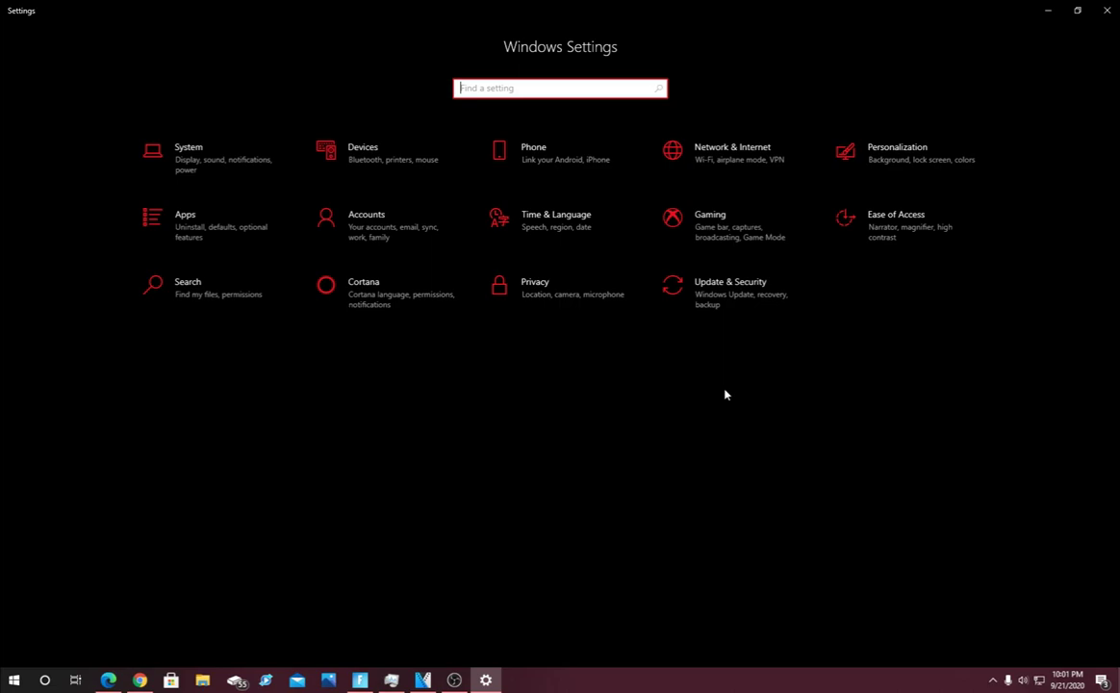
{"action": "left_click", "coordinate": [728, 229]}
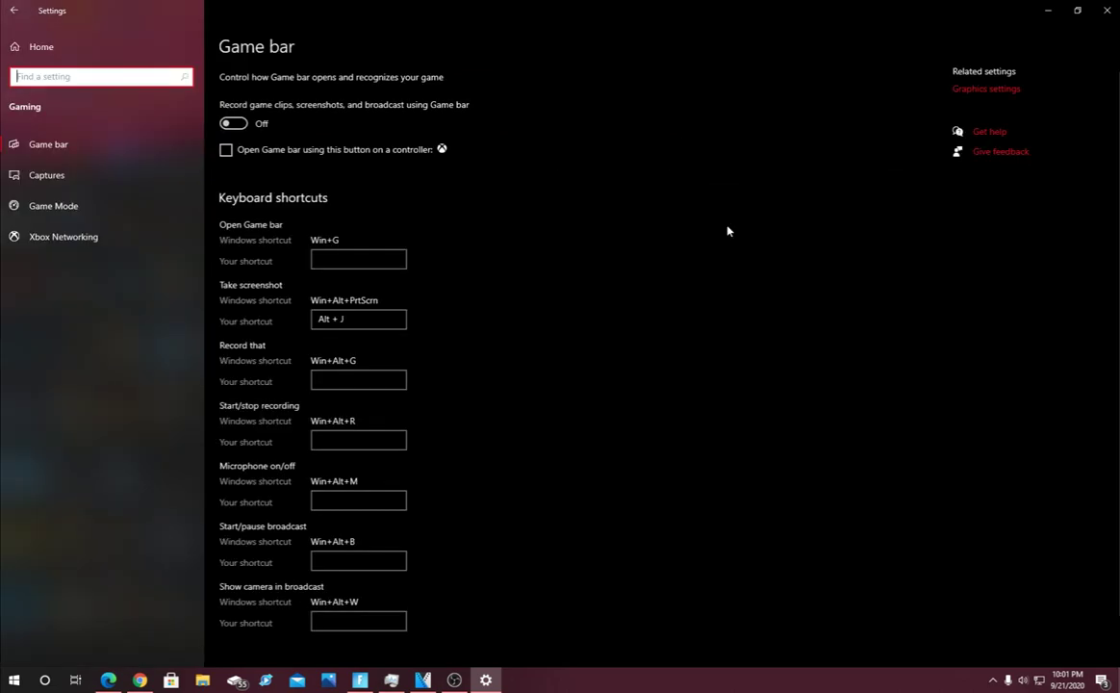
{"action": "left_click", "coordinate": [992, 90]}
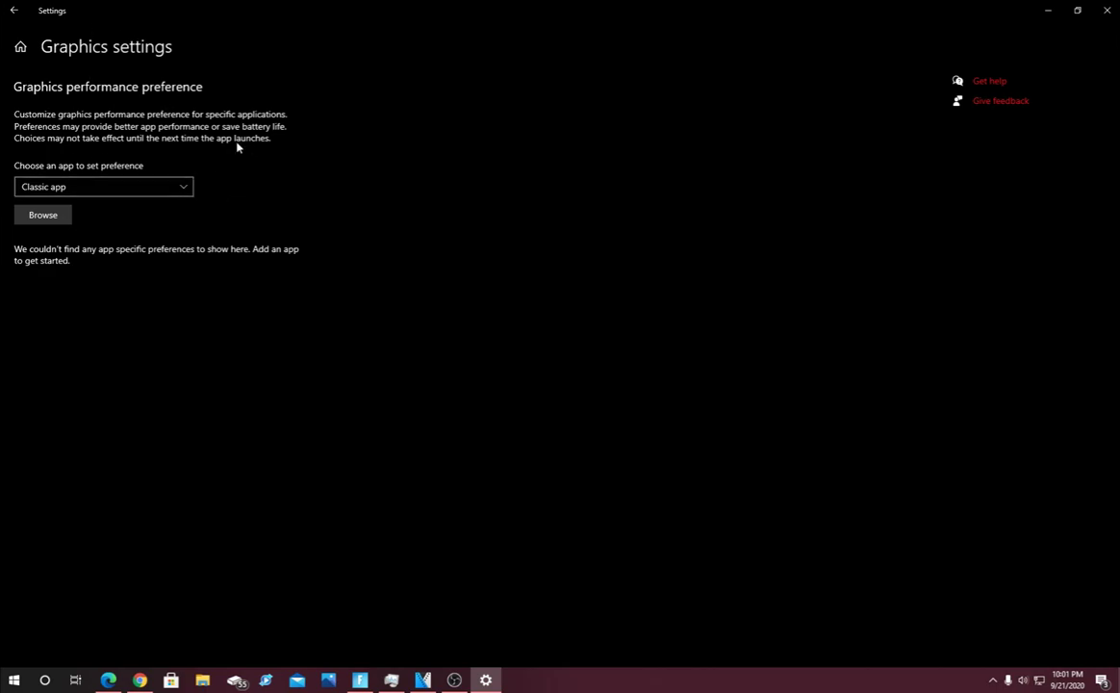
- Browse to C:\Program Files\Epic Games\Fortnite\FortniteGame\Binaries\Win64 and select FortniteClient-Win64-Shipping
{"action": "left_click", "coordinate": [42, 218]}
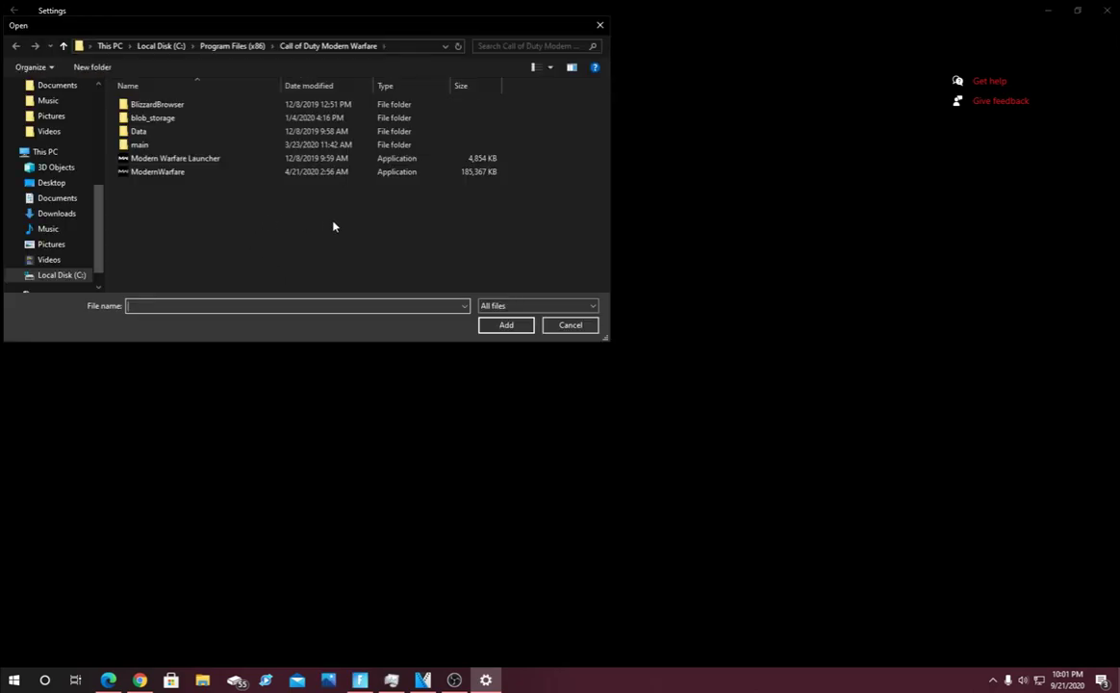
{"action": "left_click", "coordinate": [104, 46]}
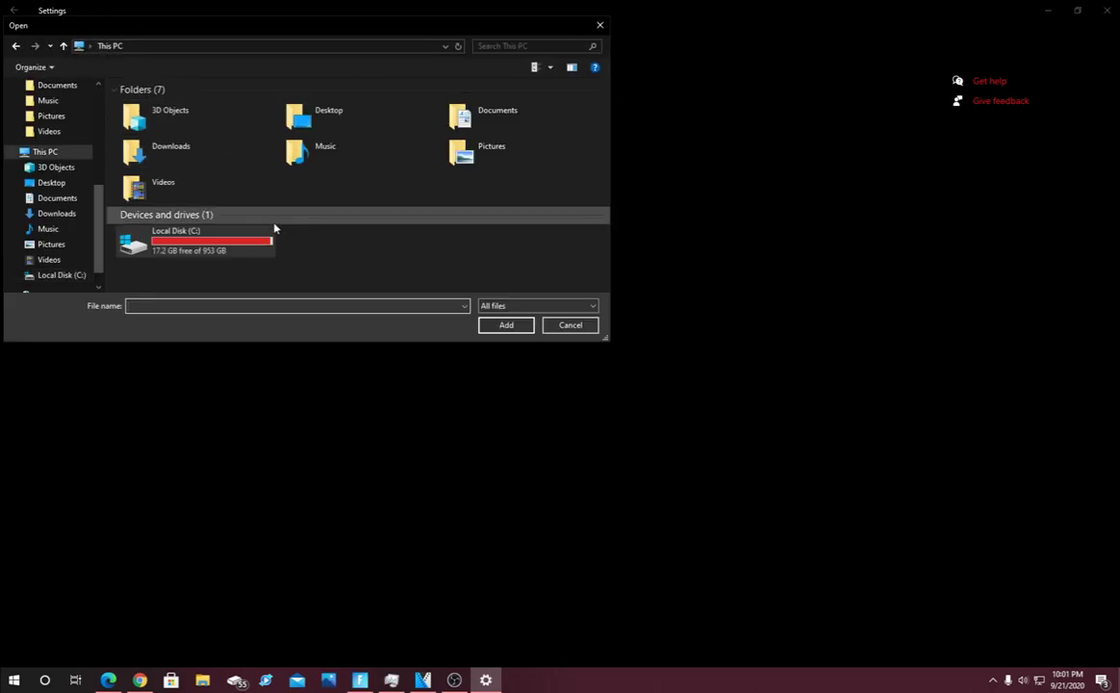
{"action": "double_click", "coordinate": [227, 242]}
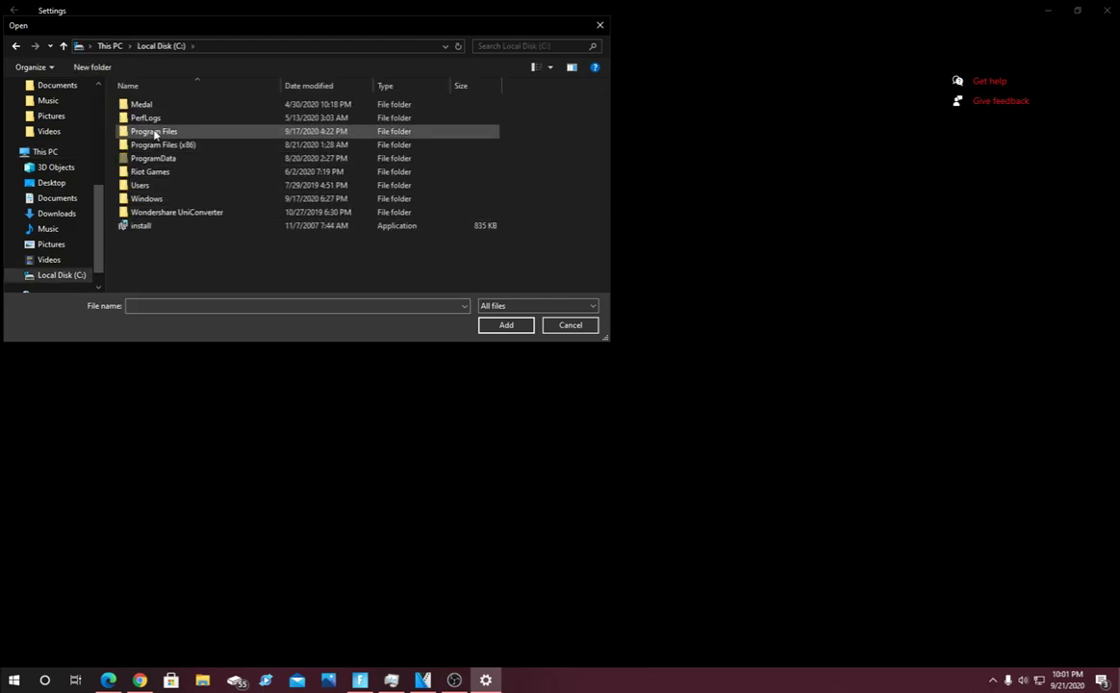
{"action": "double_click", "coordinate": [156, 134]}
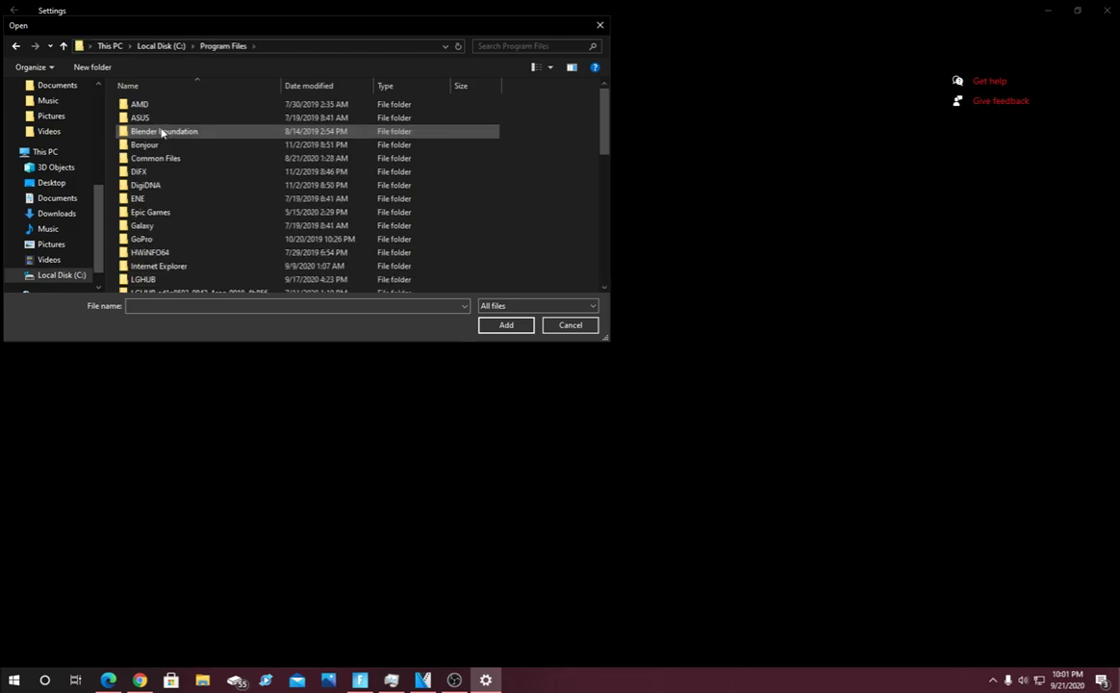
{"action": "double_click", "coordinate": [154, 212]}
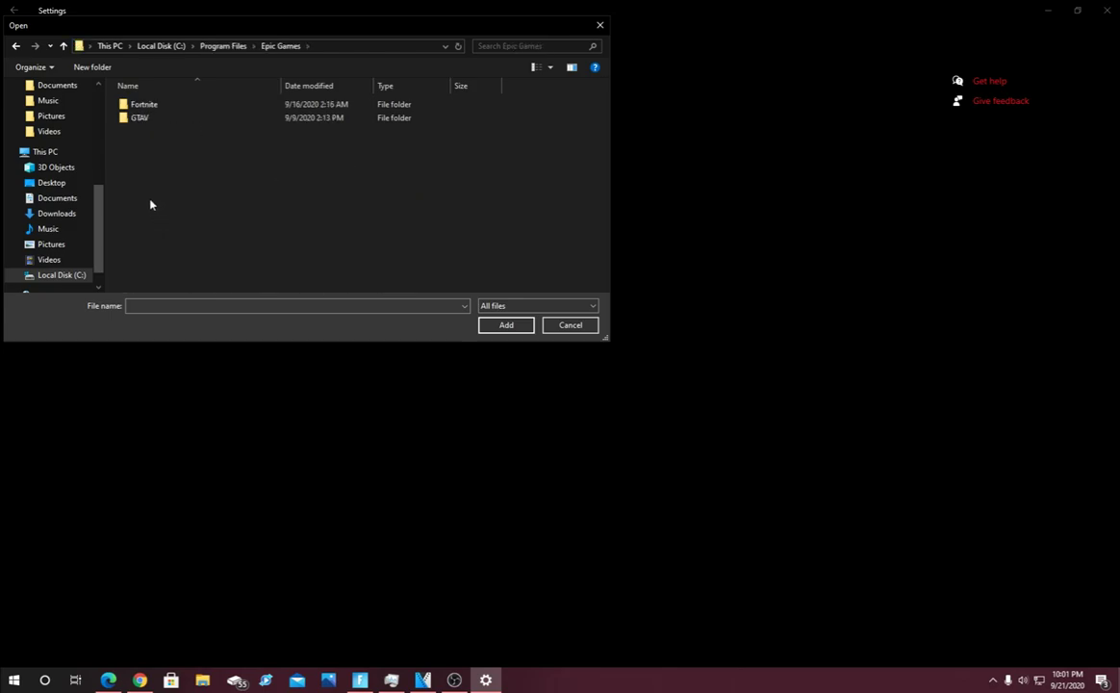
{"action": "double_click", "coordinate": [155, 110]}
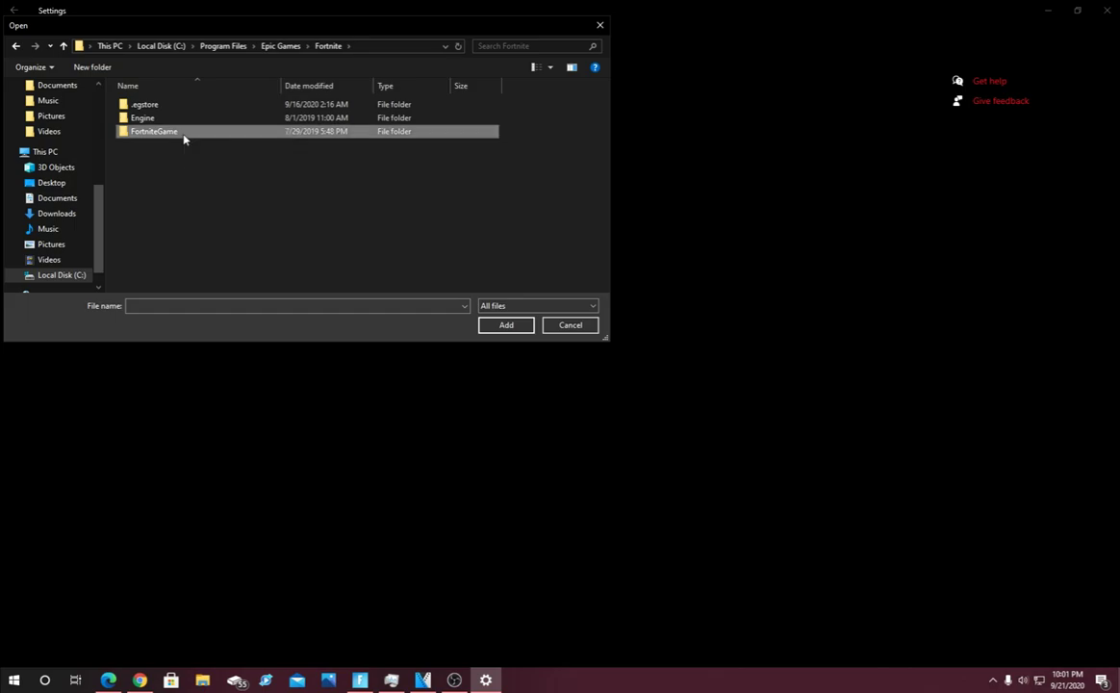
{"action": "double_click", "coordinate": [183, 134]}
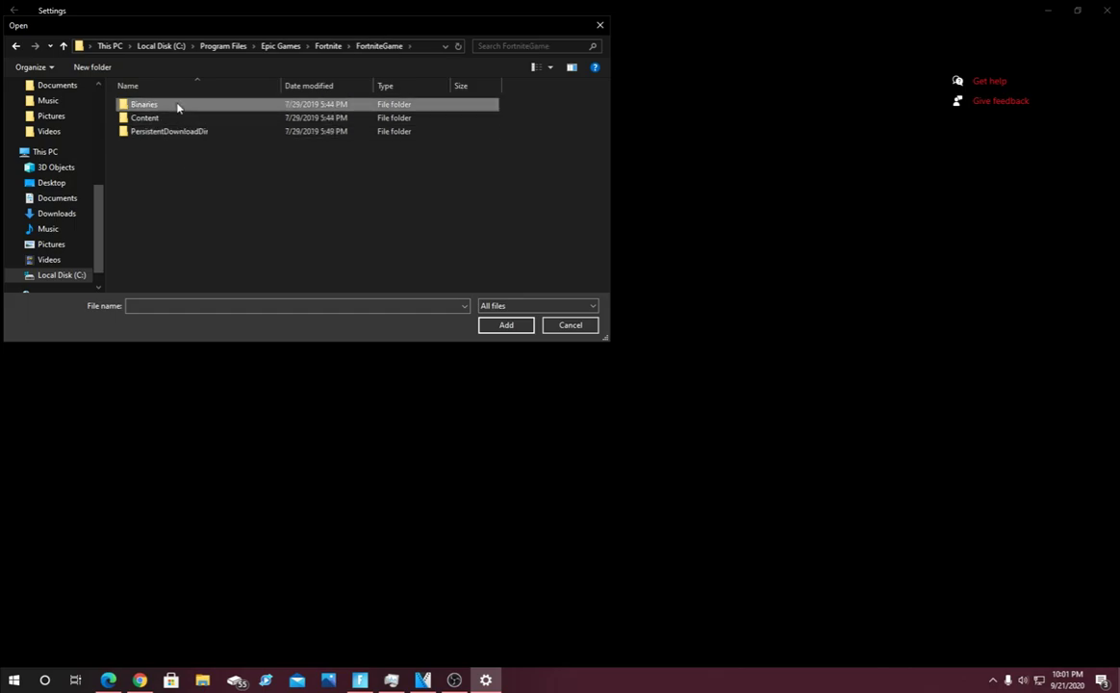
{"action": "double_click", "coordinate": [177, 106]}
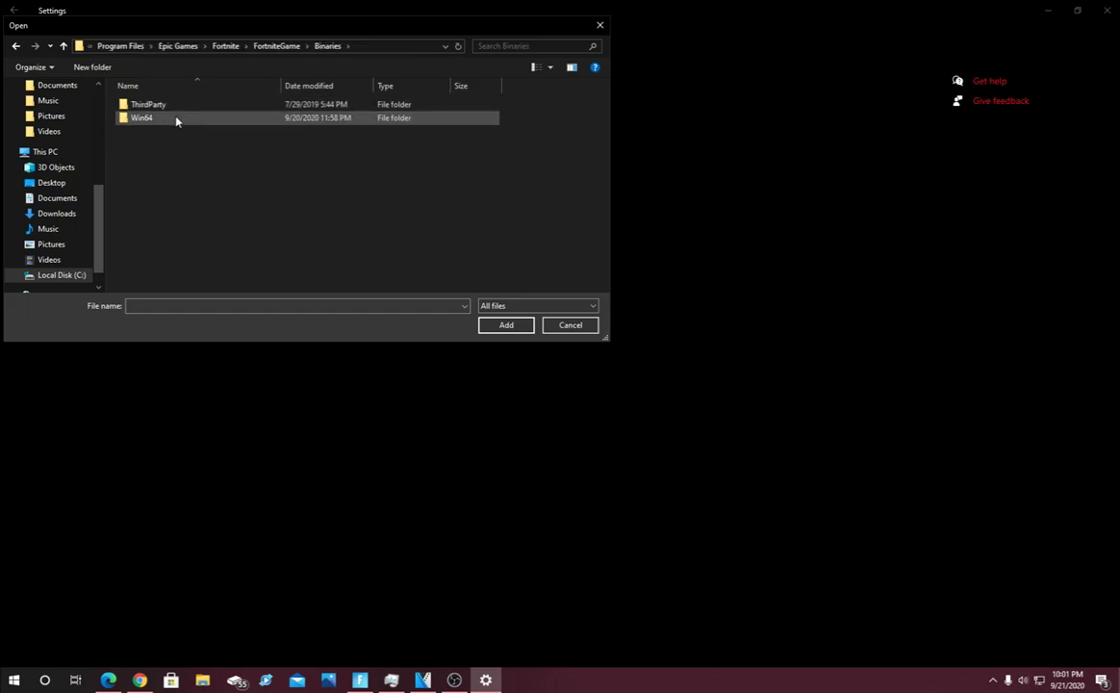
{"action": "double_click", "coordinate": [177, 120]}
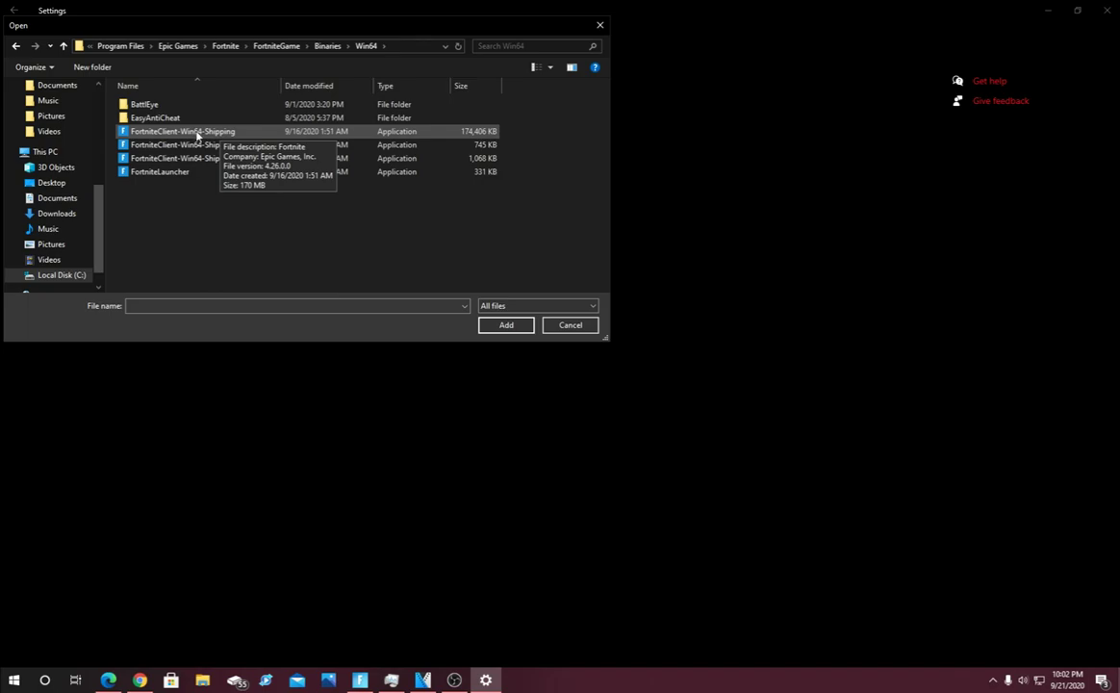
{"action": "left_click", "coordinate": [490, 132]}
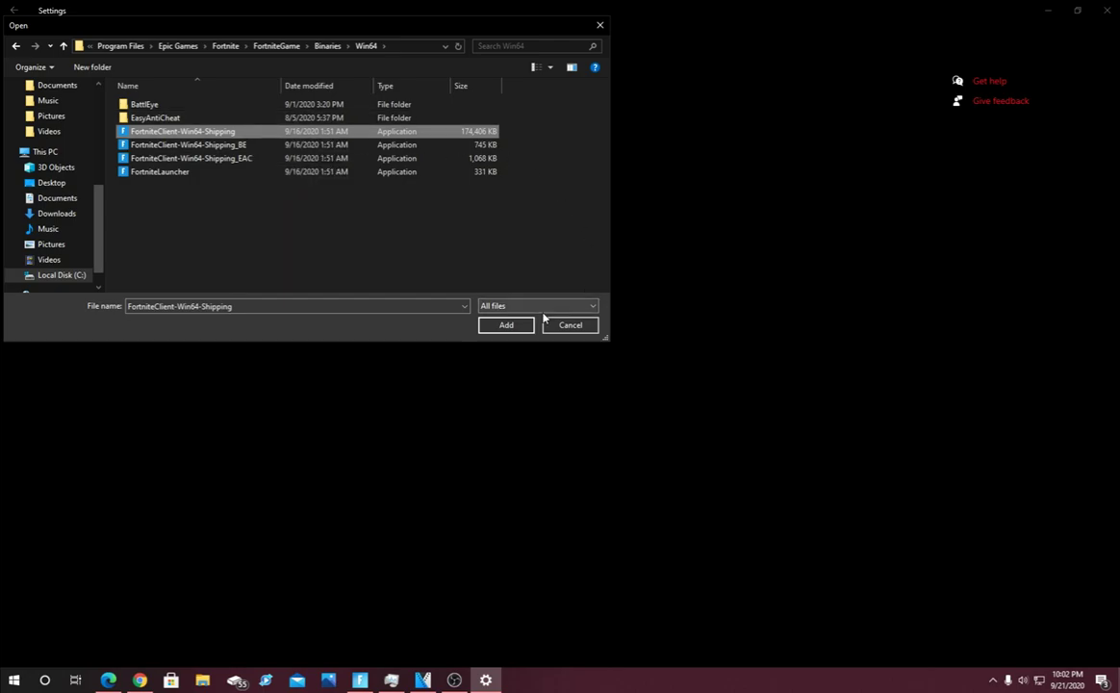
- Add Fortnite to the graphics list and save its preference as High performance
{"action": "left_click", "coordinate": [507, 325]}
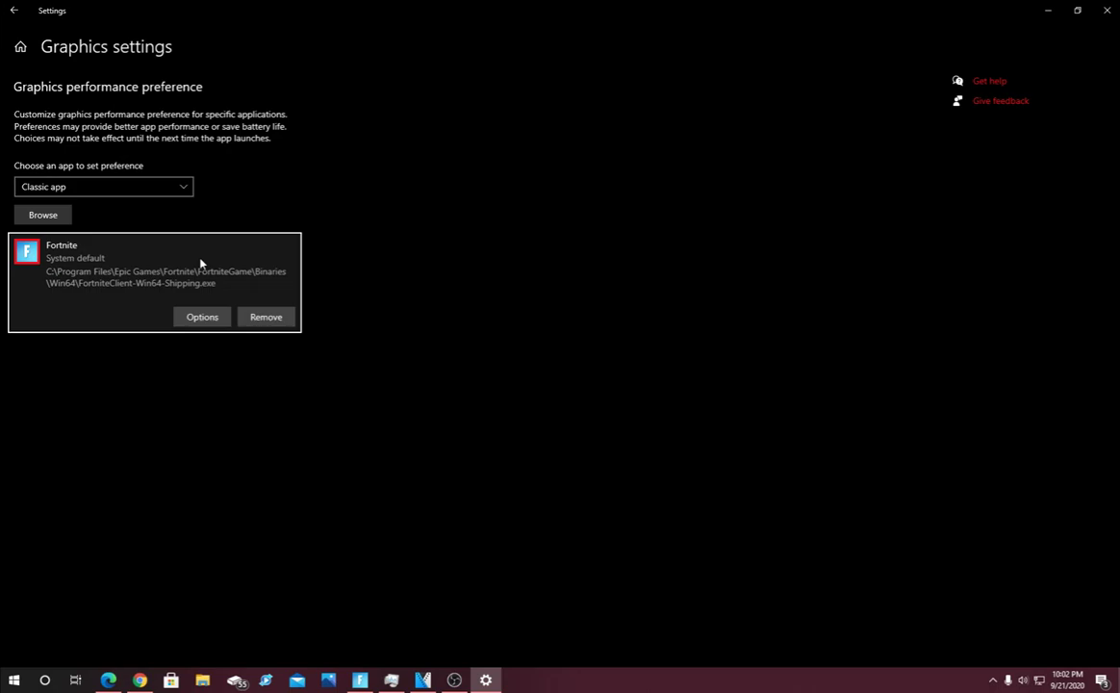
{"action": "left_click", "coordinate": [200, 320]}
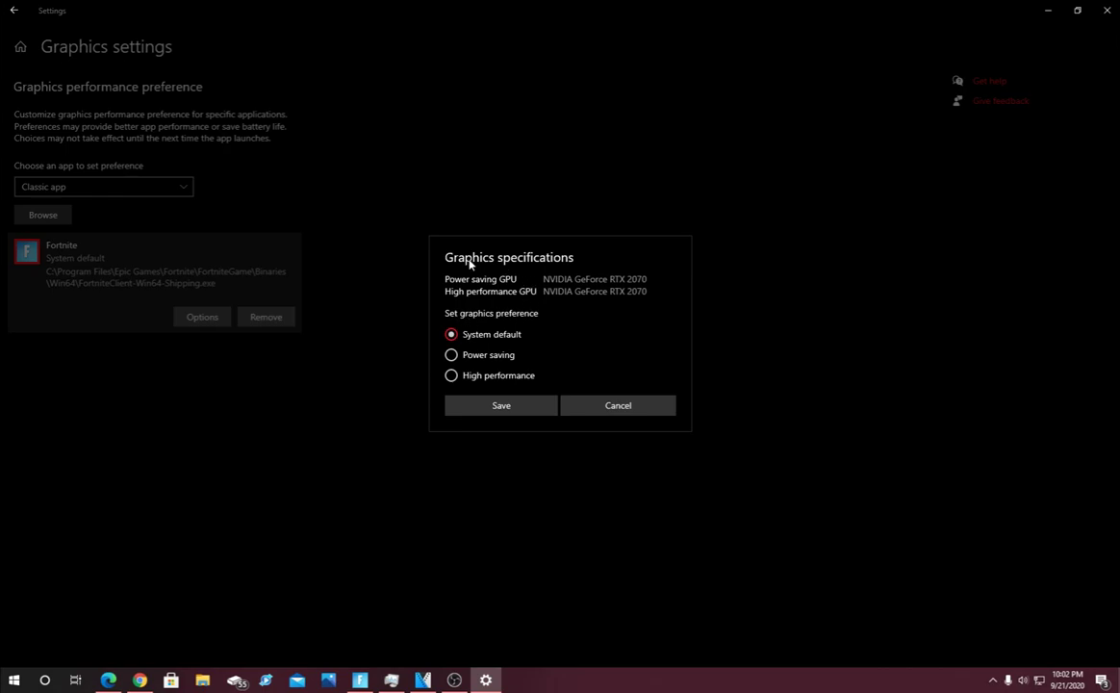
{"action": "left_click", "coordinate": [456, 375]}
{"action": "left_click", "coordinate": [479, 408]}
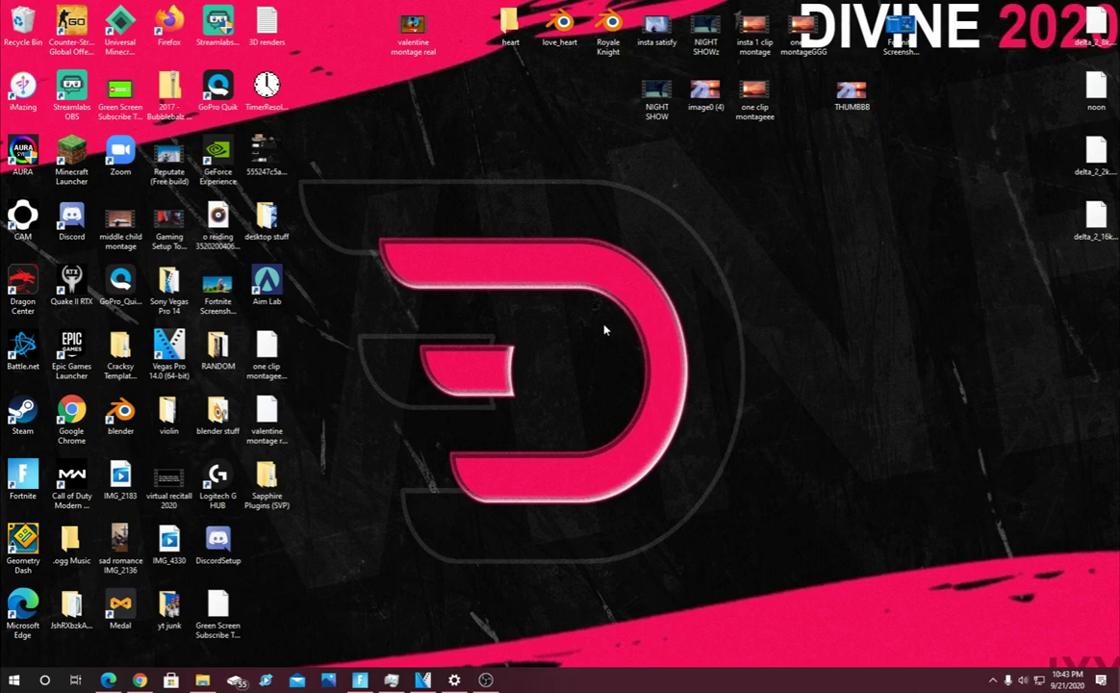
- Launch NVIDIA Control Panel from the desktop context menu
{"action": "right_click", "coordinate": [603, 327]}
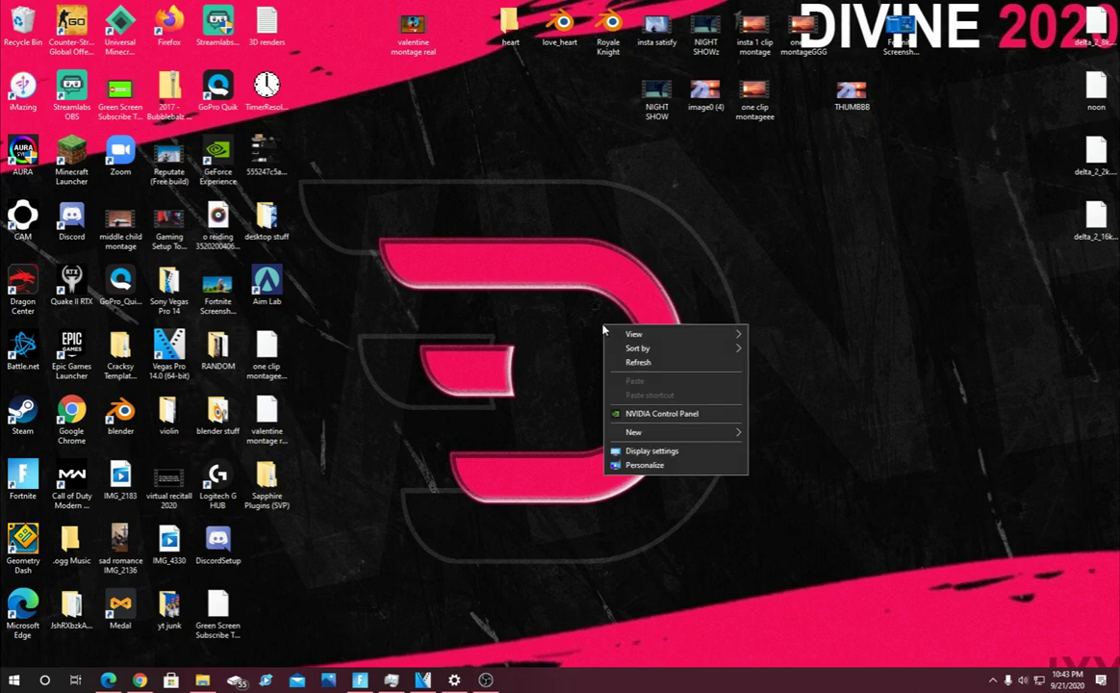
{"action": "left_click", "coordinate": [660, 414]}
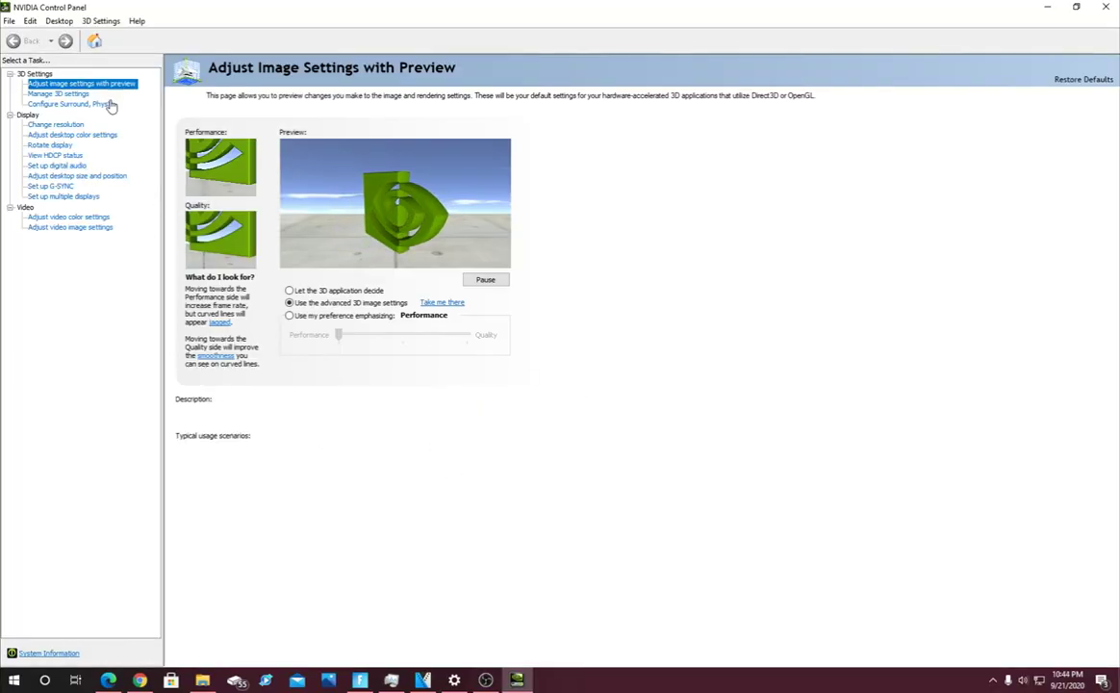
- On Adjust image settings with preview, select 'Use my preference emphasizing' with the slider at Performance
{"action": "left_click", "coordinate": [57, 93]}
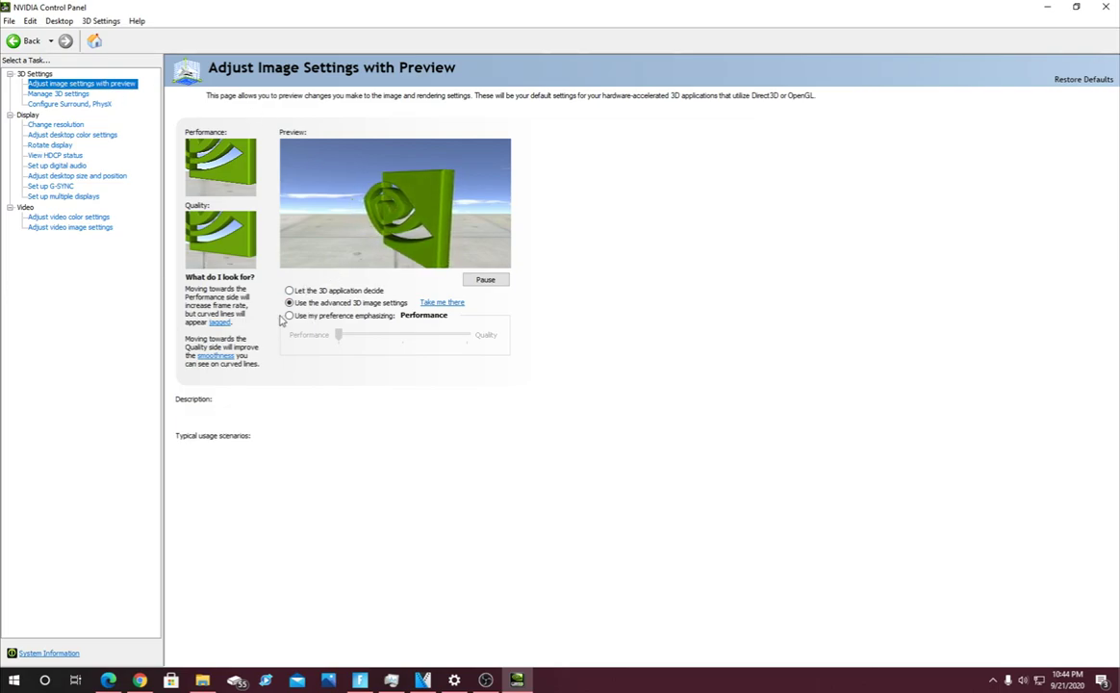
{"action": "mouse_move", "coordinate": [291, 320]}
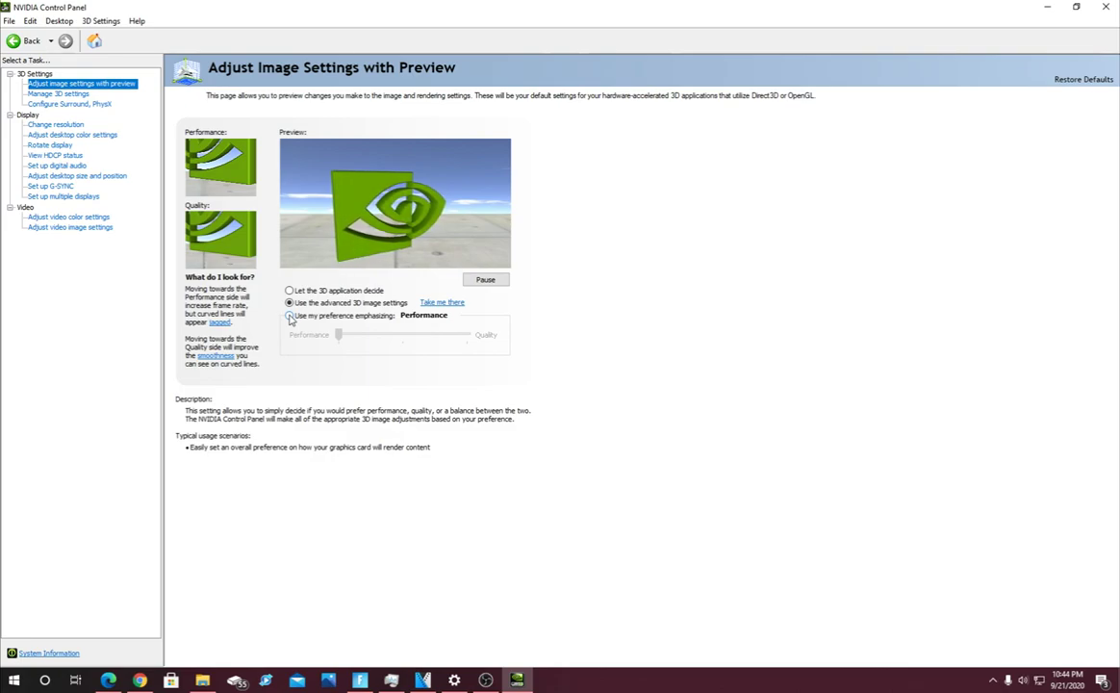
{"action": "left_click", "coordinate": [290, 316]}
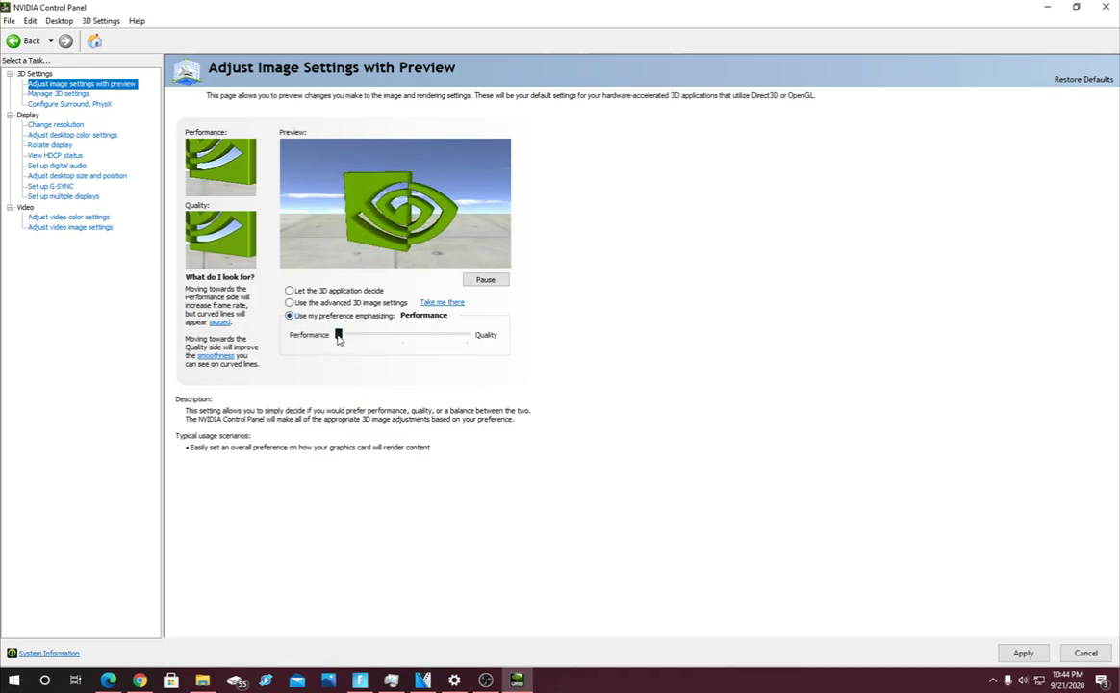
{"action": "mouse_move", "coordinate": [338, 337]}
{"action": "left_mouse_down"}
{"action": "mouse_move", "coordinate": [469, 336]}
{"action": "mouse_move", "coordinate": [318, 337]}
{"action": "left_mouse_up"}
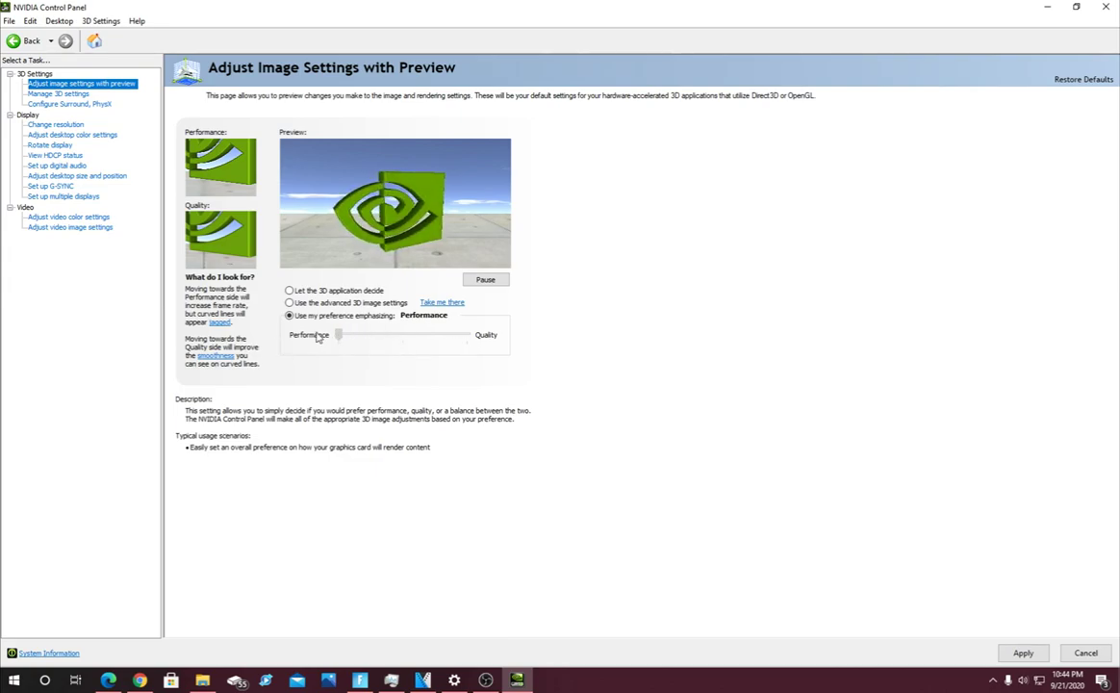
- In Manage 3D settings' Global Settings, find Low Latency Mode and open its Off/On/Ultra dropdown
{"action": "left_click", "coordinate": [67, 94]}
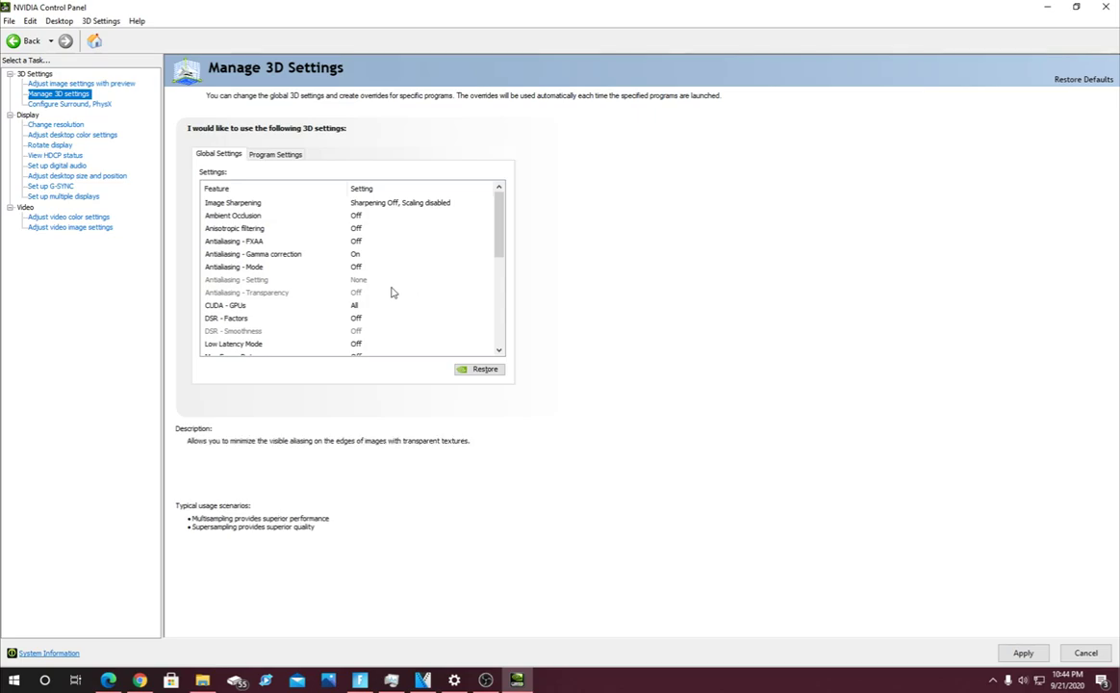
{"action": "scroll", "coordinate": [408, 263], "scroll_direction": "down", "scroll_amount": 1}
{"action": "scroll", "coordinate": [252, 280], "scroll_direction": "down", "scroll_amount": 1}
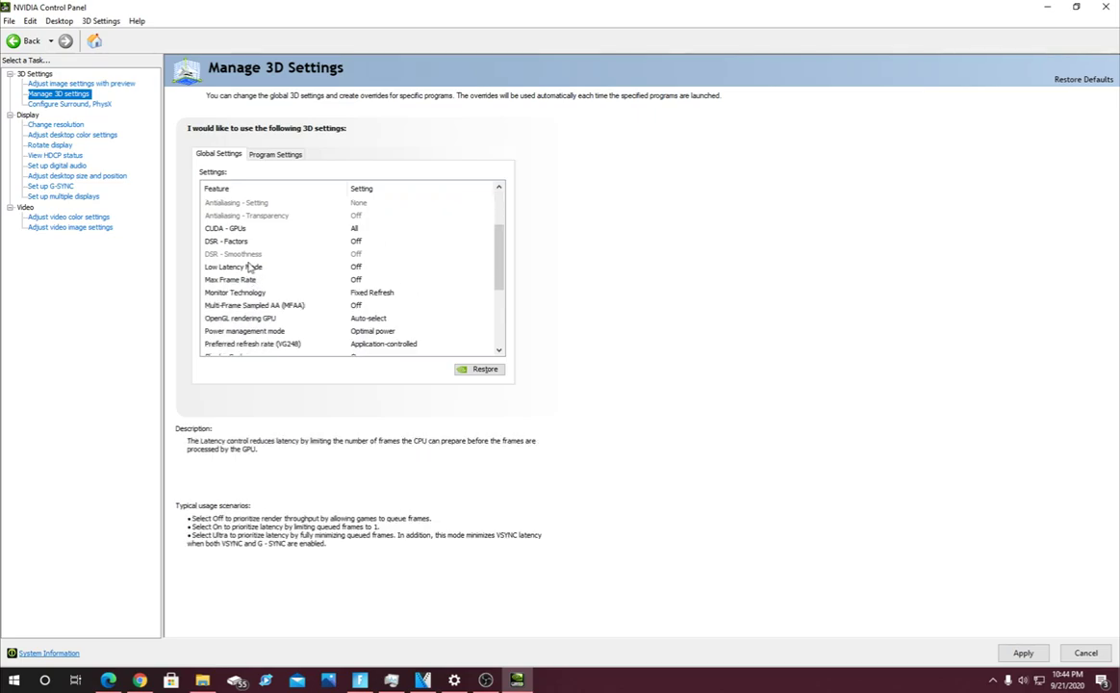
{"action": "scroll", "coordinate": [458, 248], "scroll_direction": "up", "scroll_amount": 2}
{"action": "scroll", "coordinate": [327, 301], "scroll_direction": "down", "scroll_amount": 1}
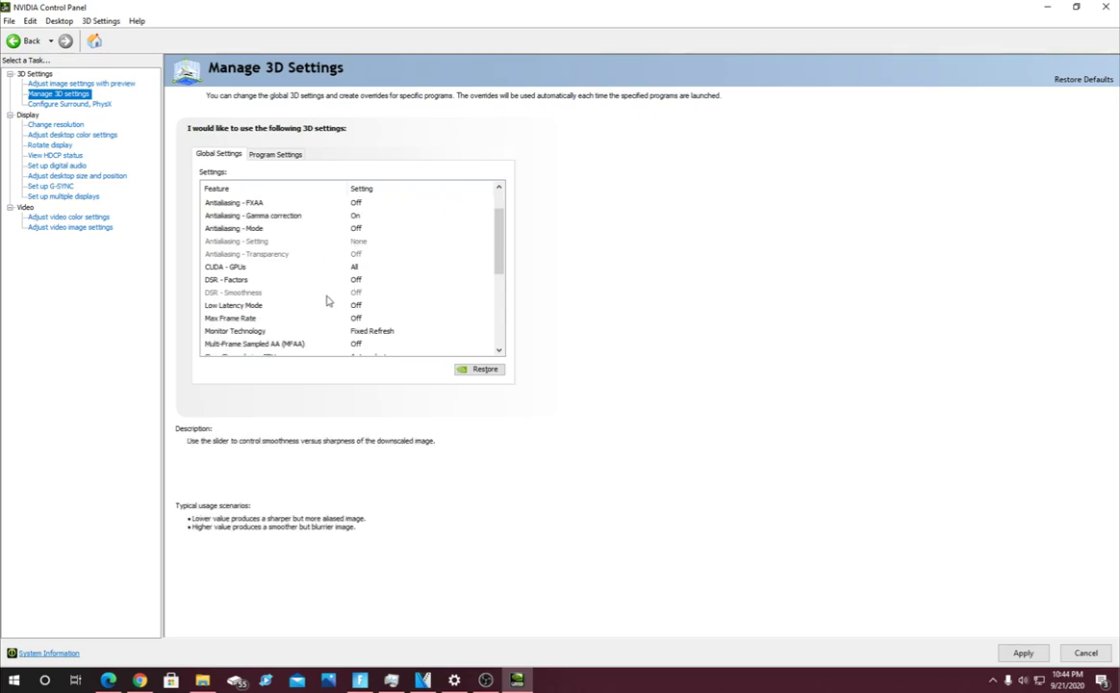
{"action": "left_click", "coordinate": [358, 306]}
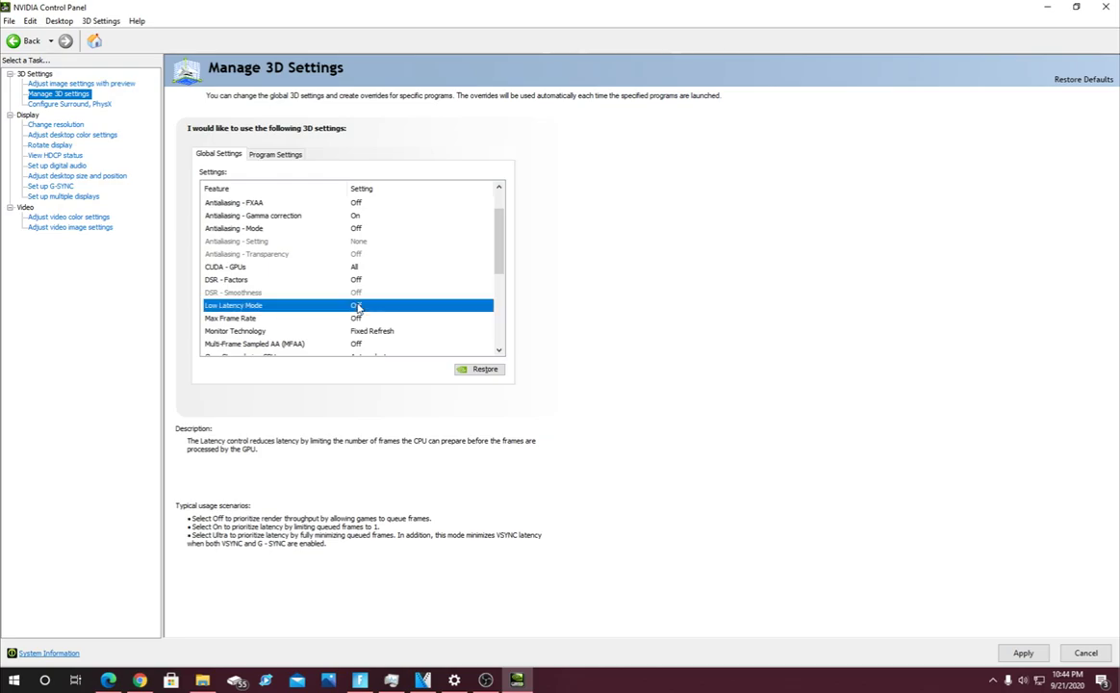
{"action": "left_click", "coordinate": [358, 306]}
{"action": "left_click", "coordinate": [362, 307]}
{"action": "left_click", "coordinate": [364, 308]}
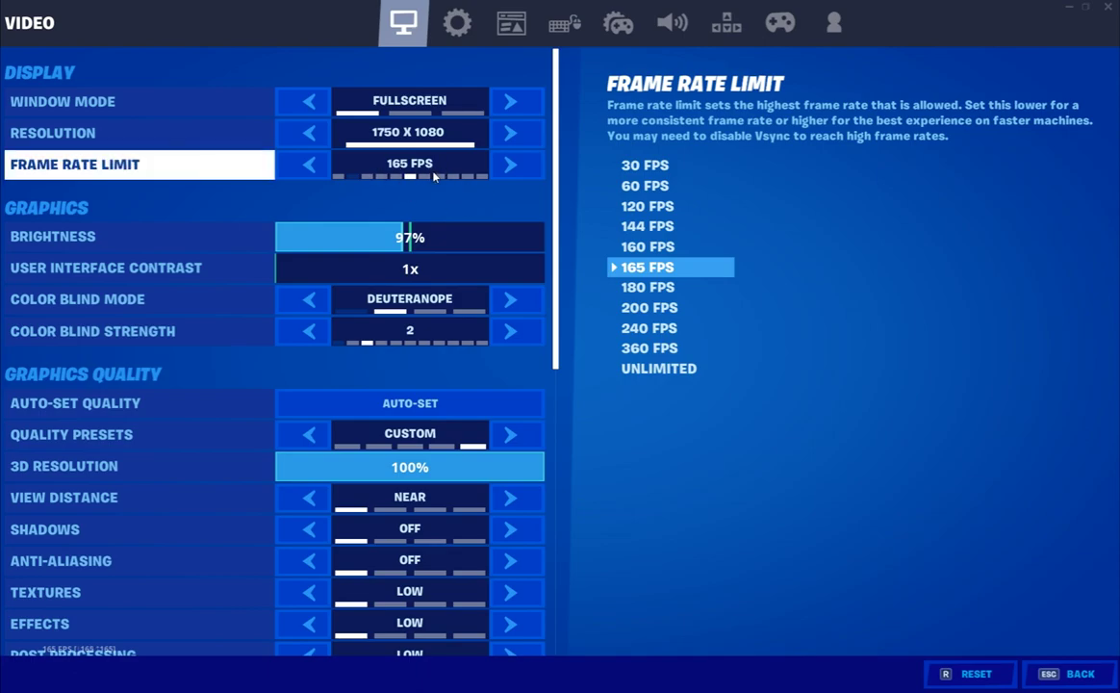
- Lower Fortnite's Frame Rate Limit from 165 through 160 to 144 FPS
{"action": "left_click", "coordinate": [306, 166]}
{"action": "left_click", "coordinate": [308, 166]}
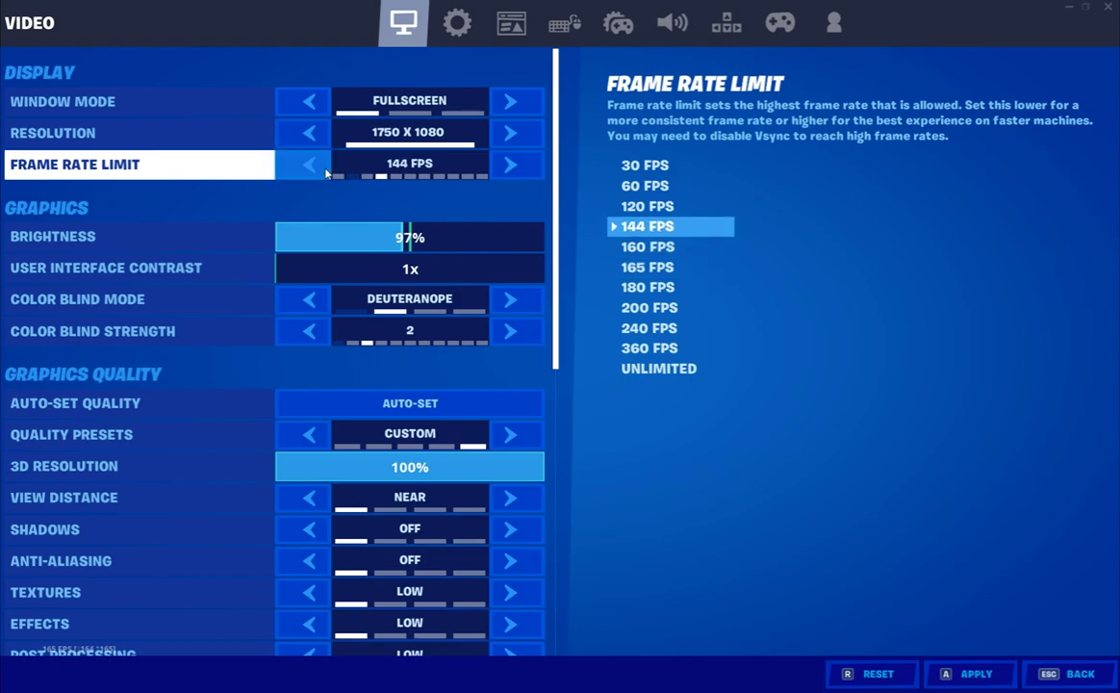
- Raise the Frame Rate Limit from 144 back to 165 FPS and step NVIDIA Reflex Low Latency to On + Boost
{"action": "left_click", "coordinate": [525, 175]}
{"action": "left_click", "coordinate": [525, 175]}
{"action": "scroll", "coordinate": [452, 289], "scroll_direction": "down", "scroll_amount": 1}
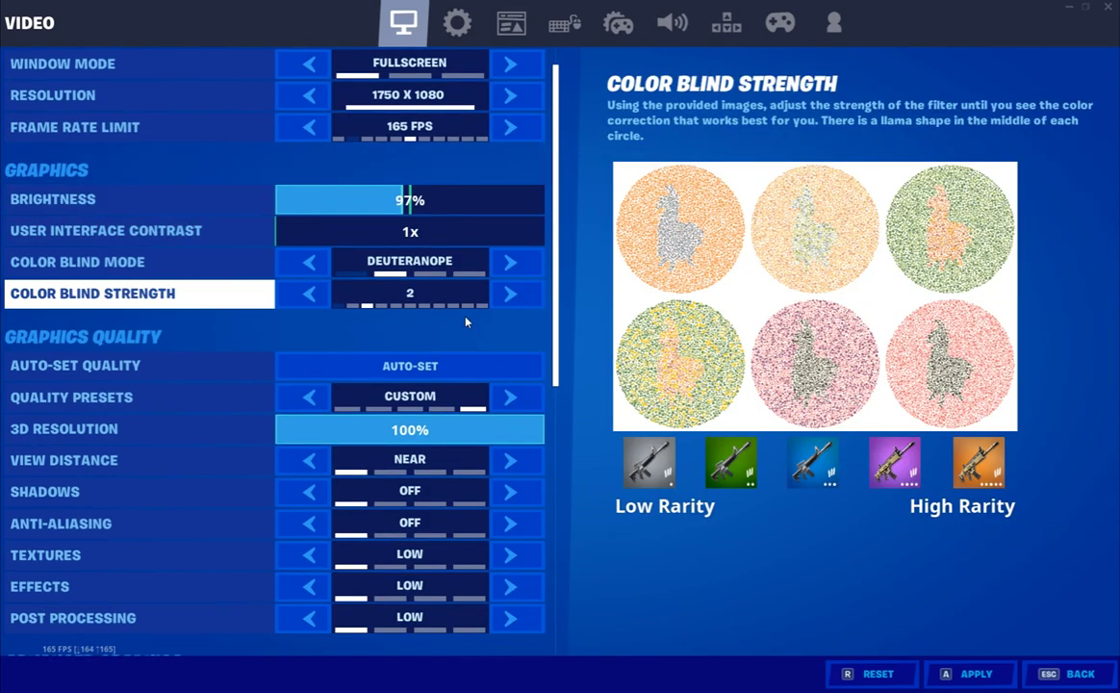
{"action": "scroll", "coordinate": [472, 346], "scroll_direction": "down", "scroll_amount": 1}
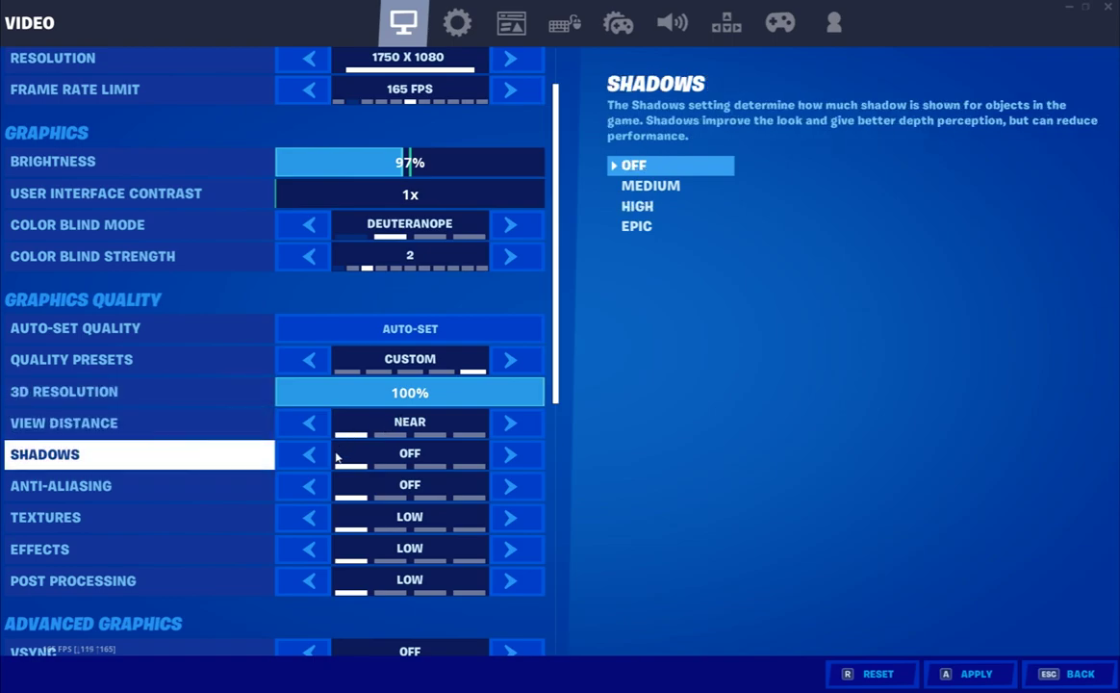
{"action": "scroll", "coordinate": [317, 496], "scroll_direction": "down", "scroll_amount": 1}
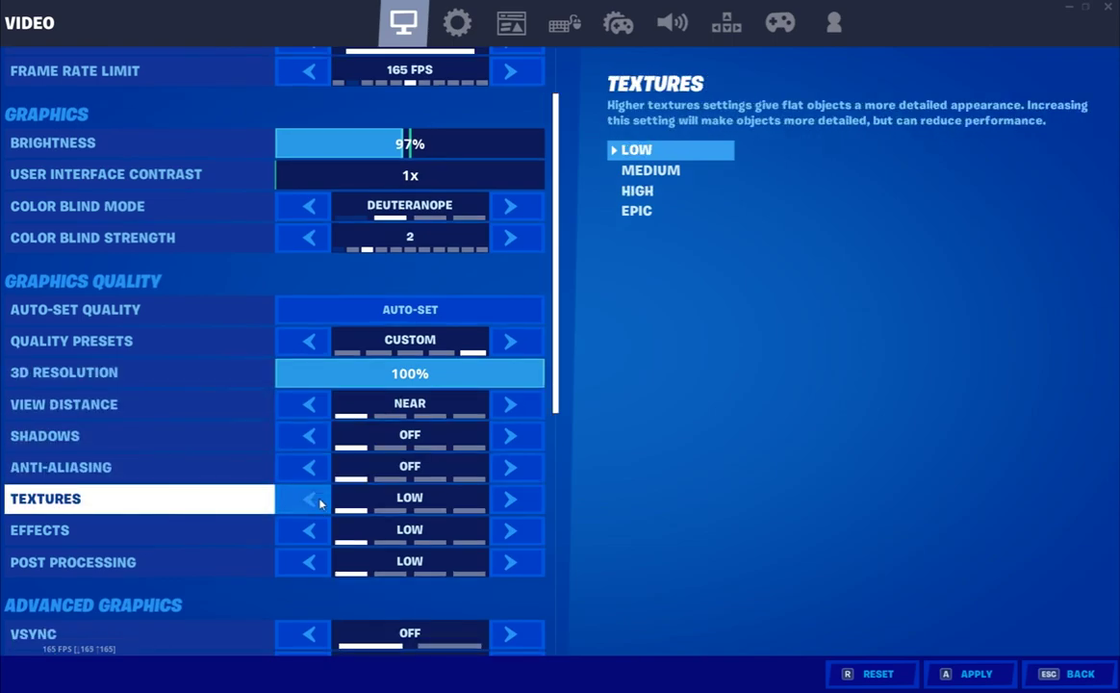
{"action": "scroll", "coordinate": [298, 559], "scroll_direction": "down", "scroll_amount": 3}
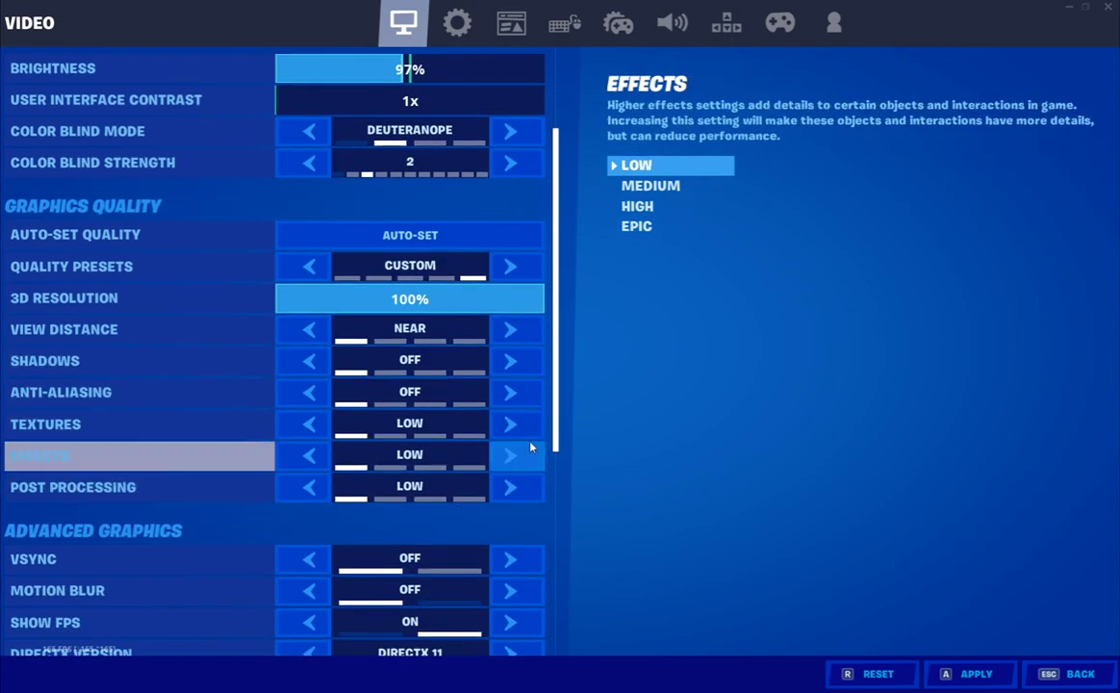
{"action": "scroll", "coordinate": [332, 409], "scroll_direction": "down", "scroll_amount": 4}
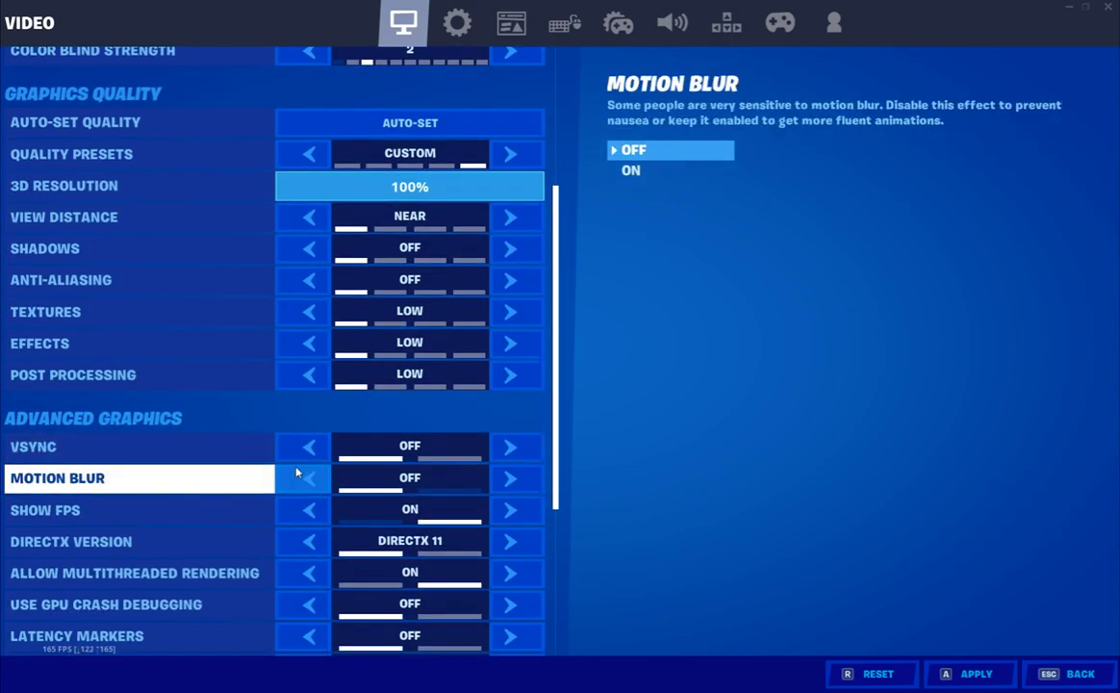
{"action": "scroll", "coordinate": [298, 486], "scroll_direction": "down", "scroll_amount": 2}
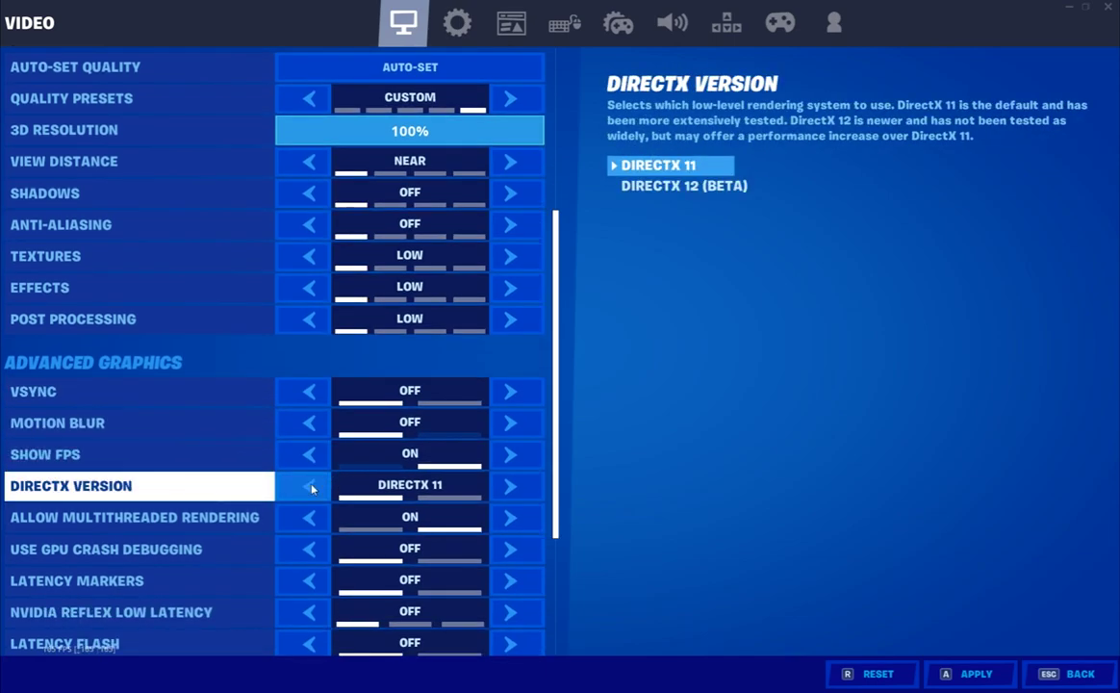
{"action": "scroll", "coordinate": [310, 515], "scroll_direction": "down", "scroll_amount": 1}
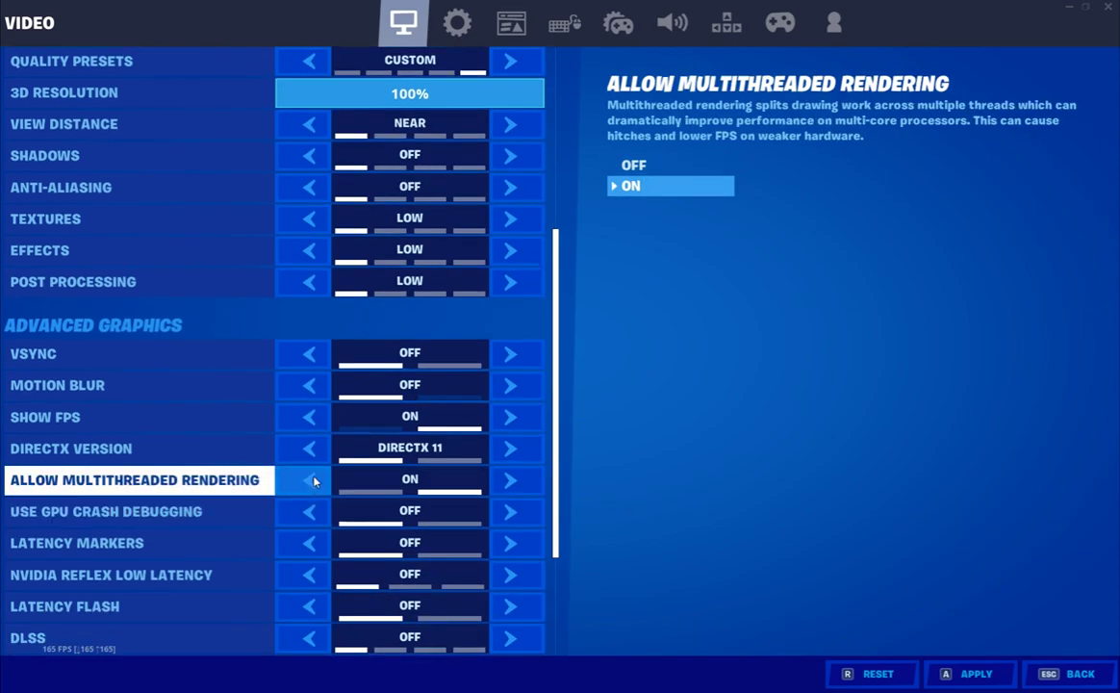
{"action": "scroll", "coordinate": [305, 481], "scroll_direction": "down", "scroll_amount": 1}
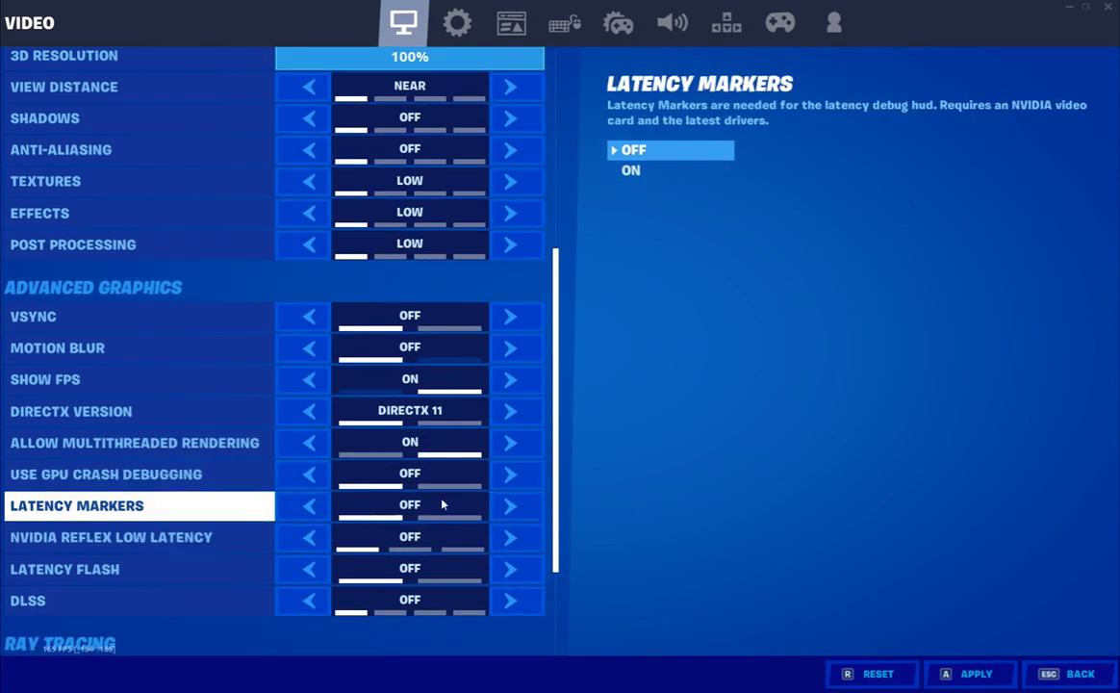
{"action": "left_click", "coordinate": [496, 538]}
{"action": "left_click", "coordinate": [508, 539]}
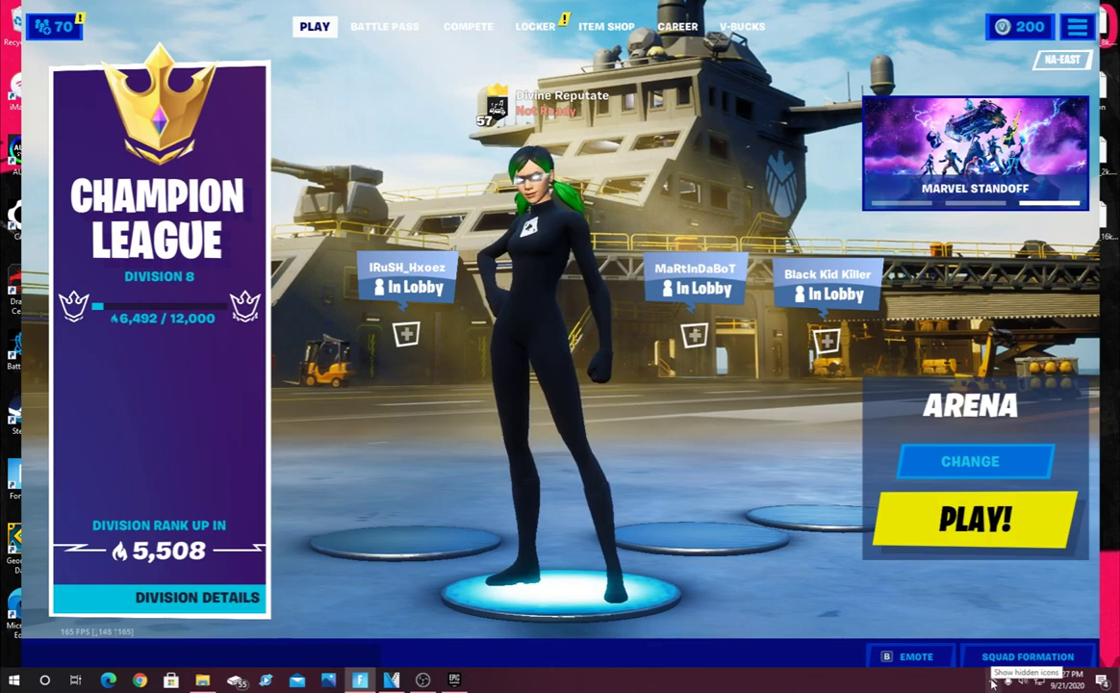
- Expand the Windows taskbar's hidden icons to reveal the background tray apps
{"action": "left_click", "coordinate": [992, 682]}
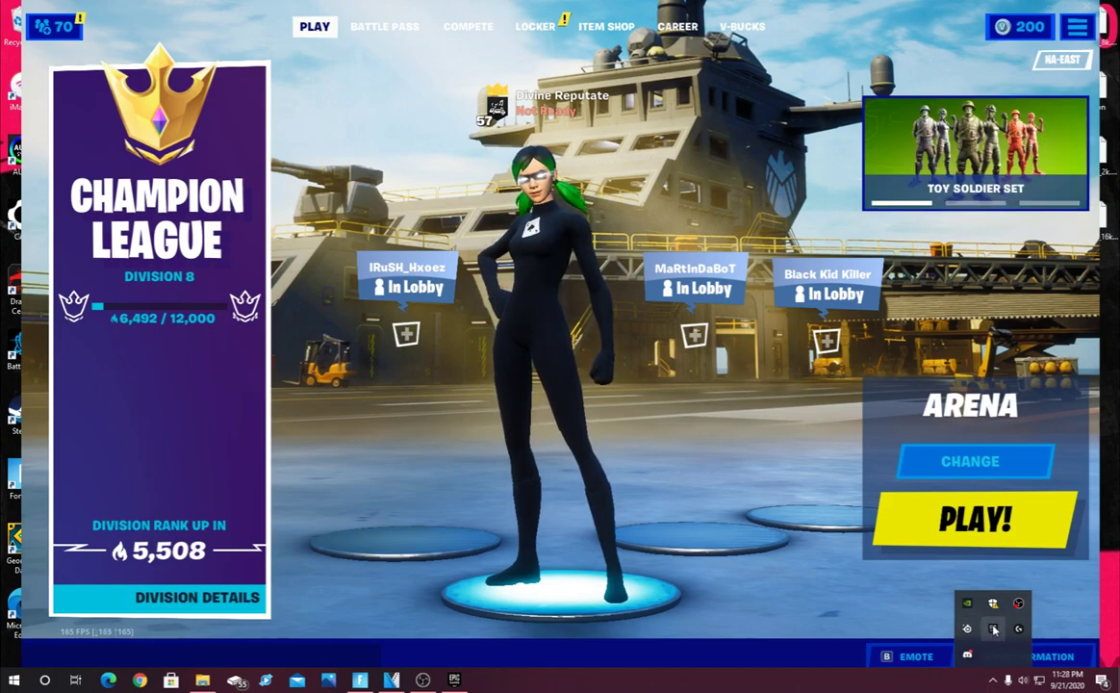
- Exit one background tray app, leave SteelSeries Engine 3 running, and quit Discord from the tray
{"action": "right_click", "coordinate": [995, 634]}
{"action": "left_click", "coordinate": [1007, 655]}
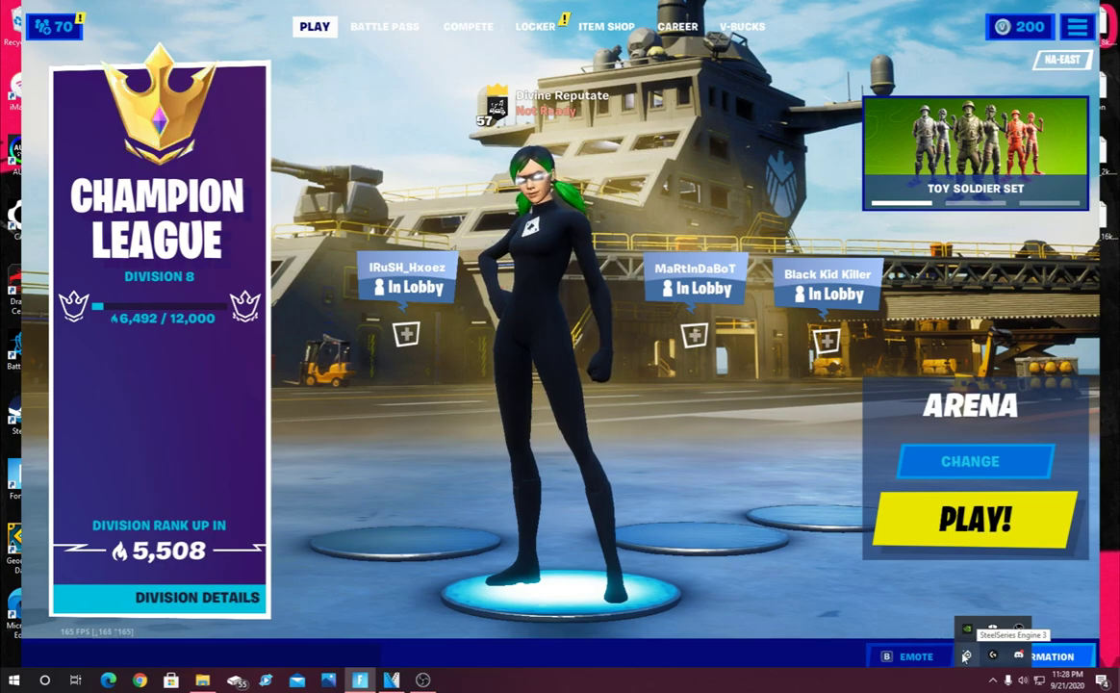
{"action": "right_click", "coordinate": [966, 655]}
{"action": "left_click", "coordinate": [995, 642]}
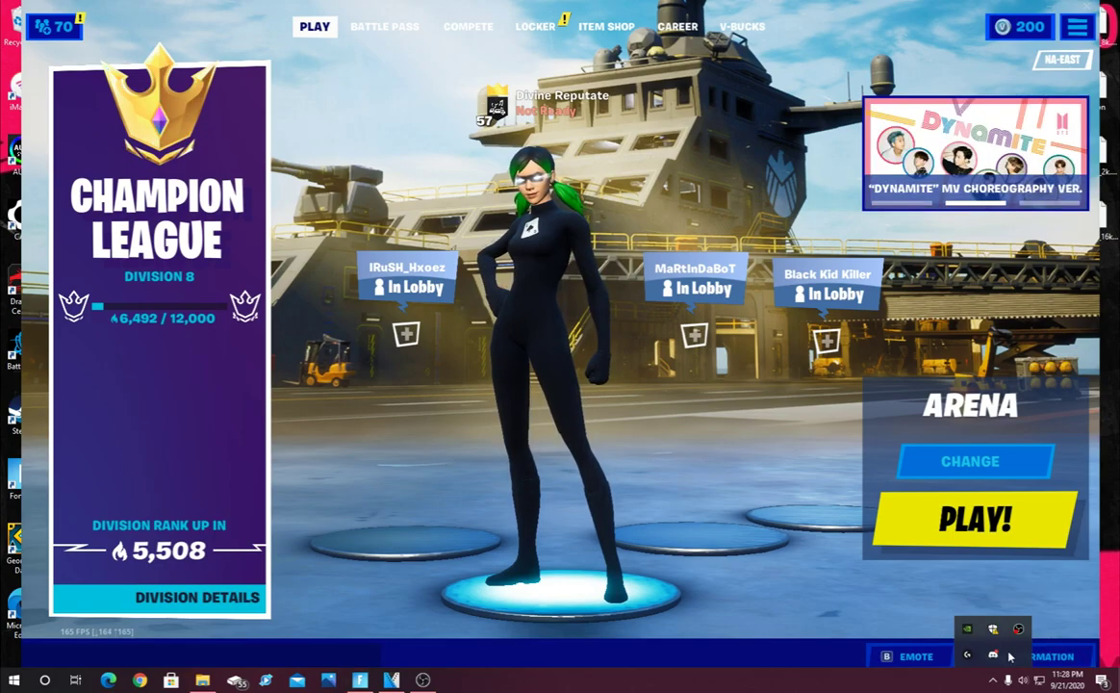
{"action": "right_click", "coordinate": [992, 657]}
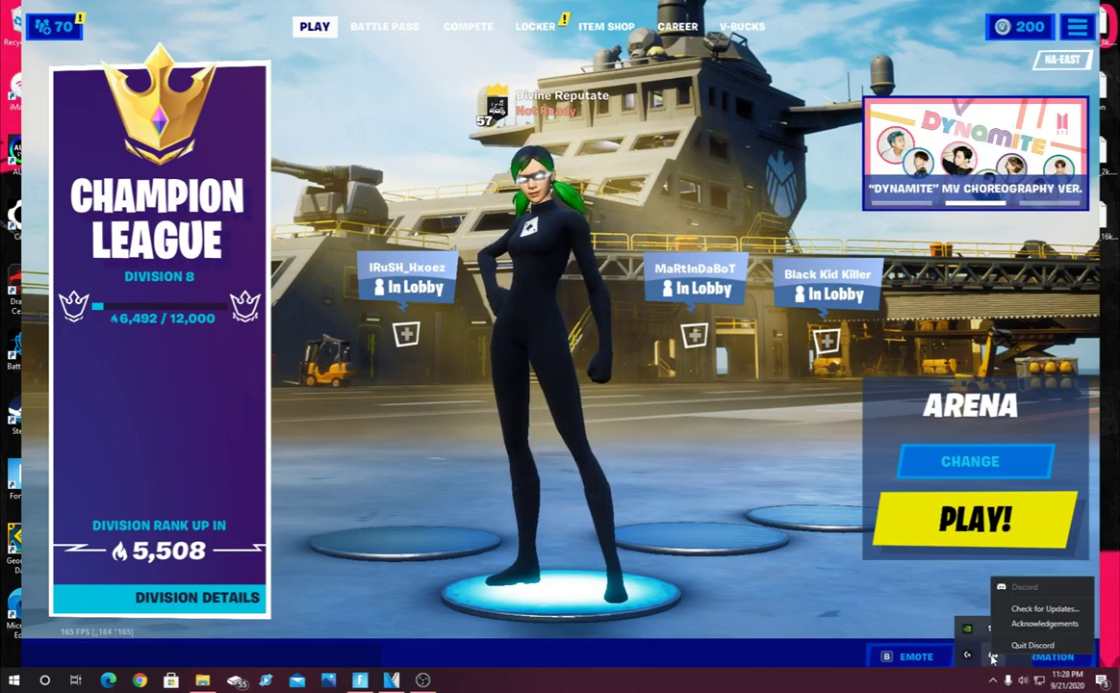
{"action": "left_click", "coordinate": [948, 596]}
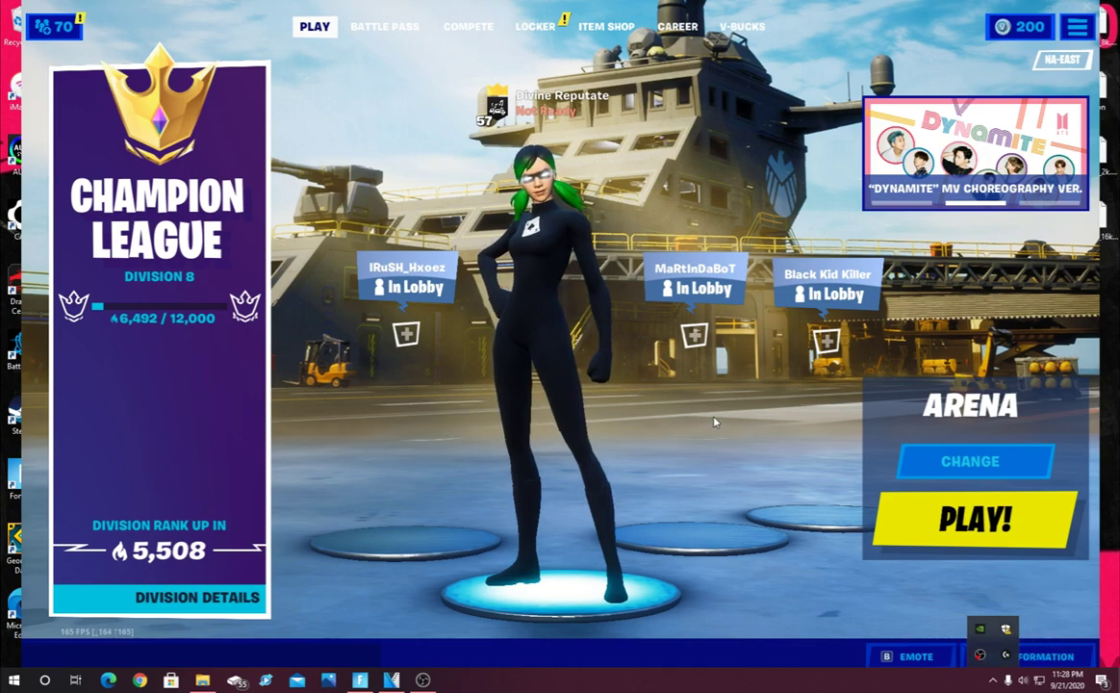